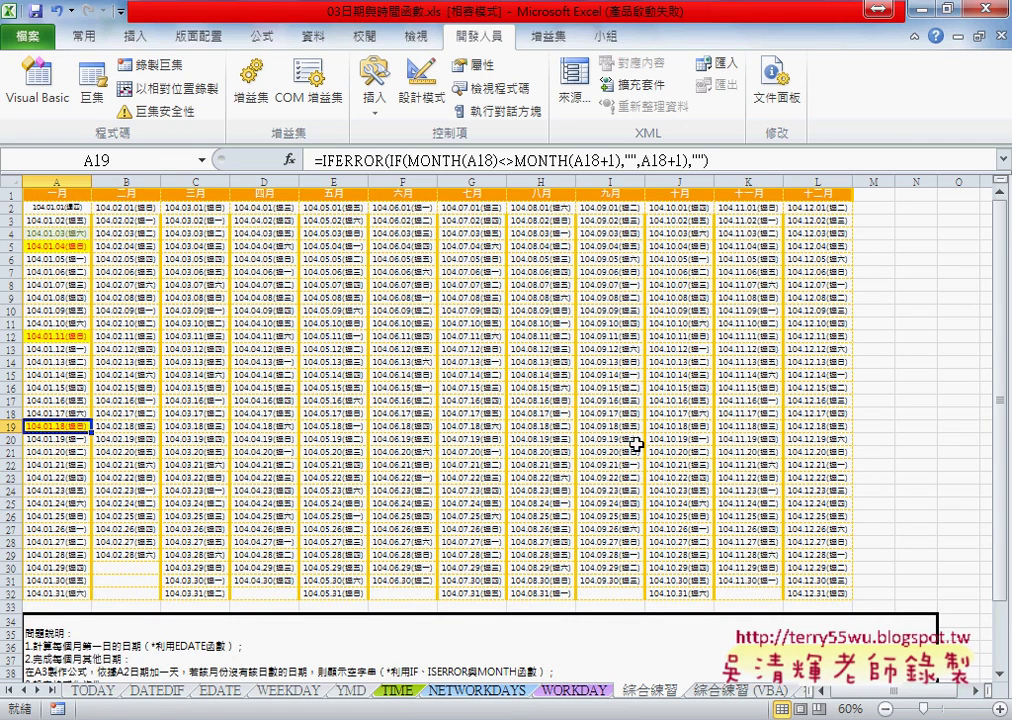
Step: Switch from the 開發人員 (Developer) ribbon to the 常用 (Home) ribbon
click(96, 38)
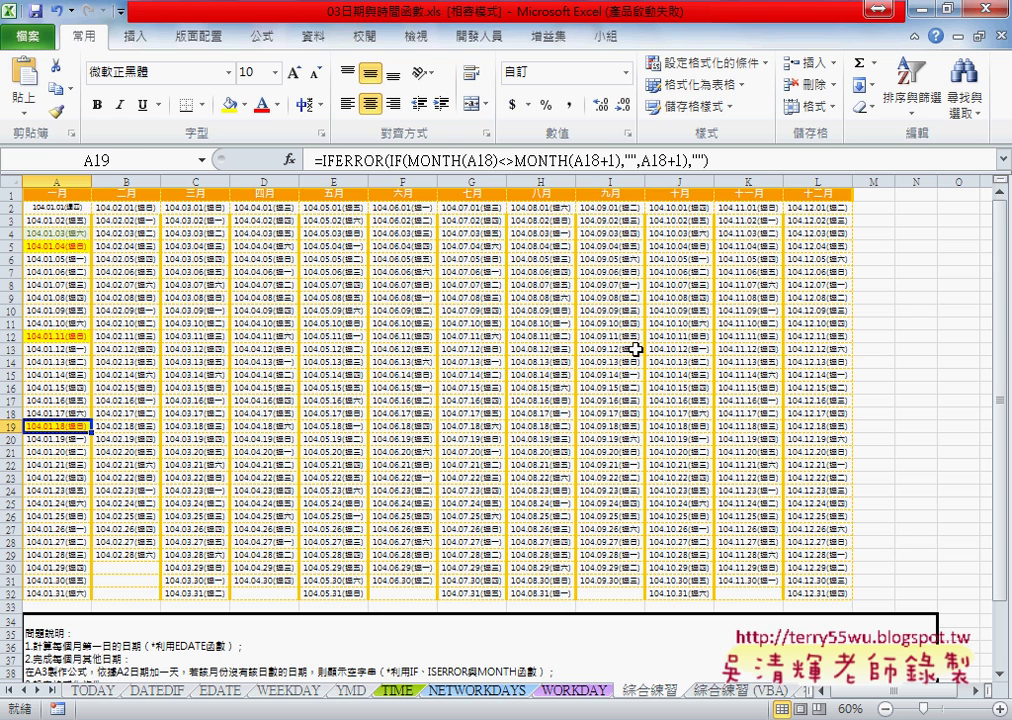
Step: Select the calendar range A2:L32
mouse_move(62, 208)
mouse_down()
mouse_move(656, 549)
mouse_move(817, 594)
mouse_up()
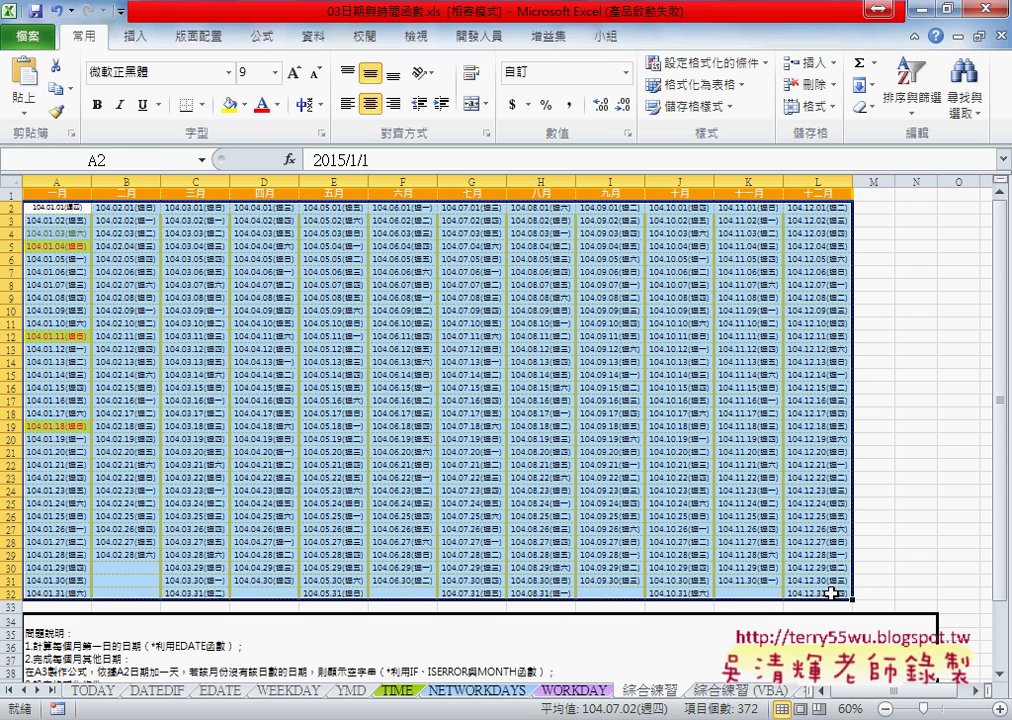
Step: Create a new conditional formatting rule of the 使用公式來決定要格式化哪些儲存格 type, ready for a formula
click(707, 62)
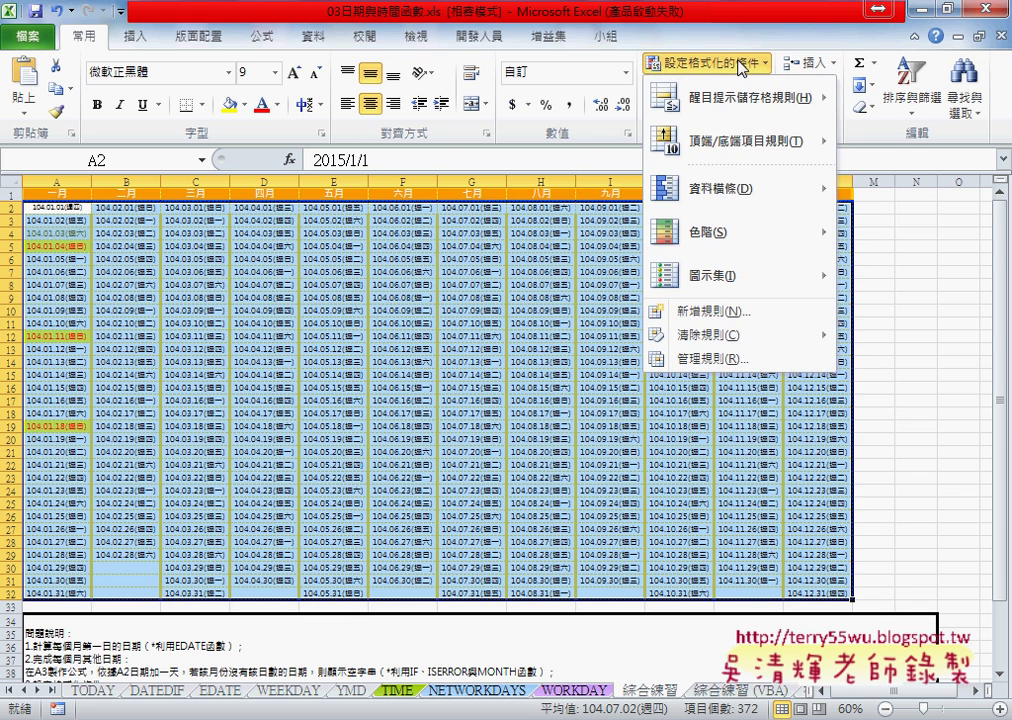
click(700, 311)
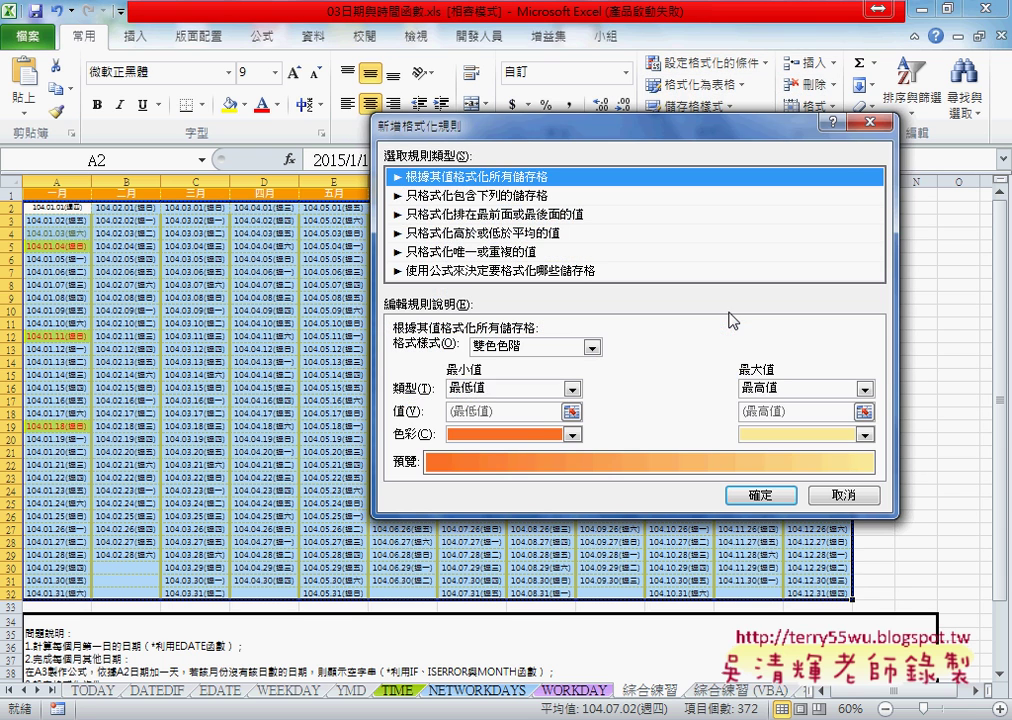
click(640, 270)
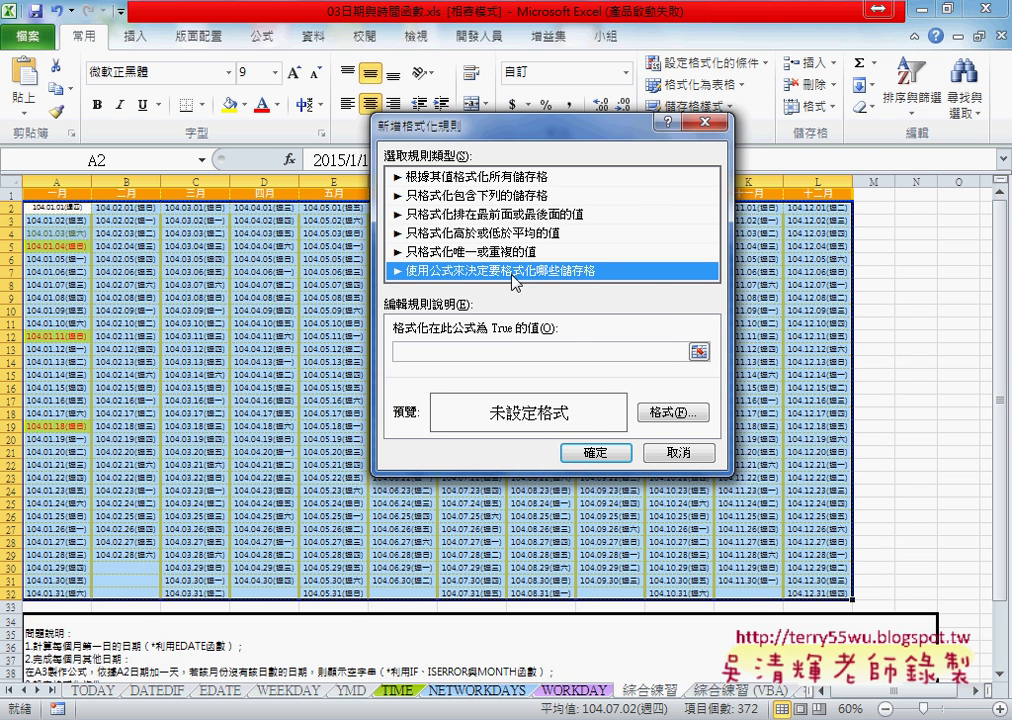
drag(539, 130, 725, 131)
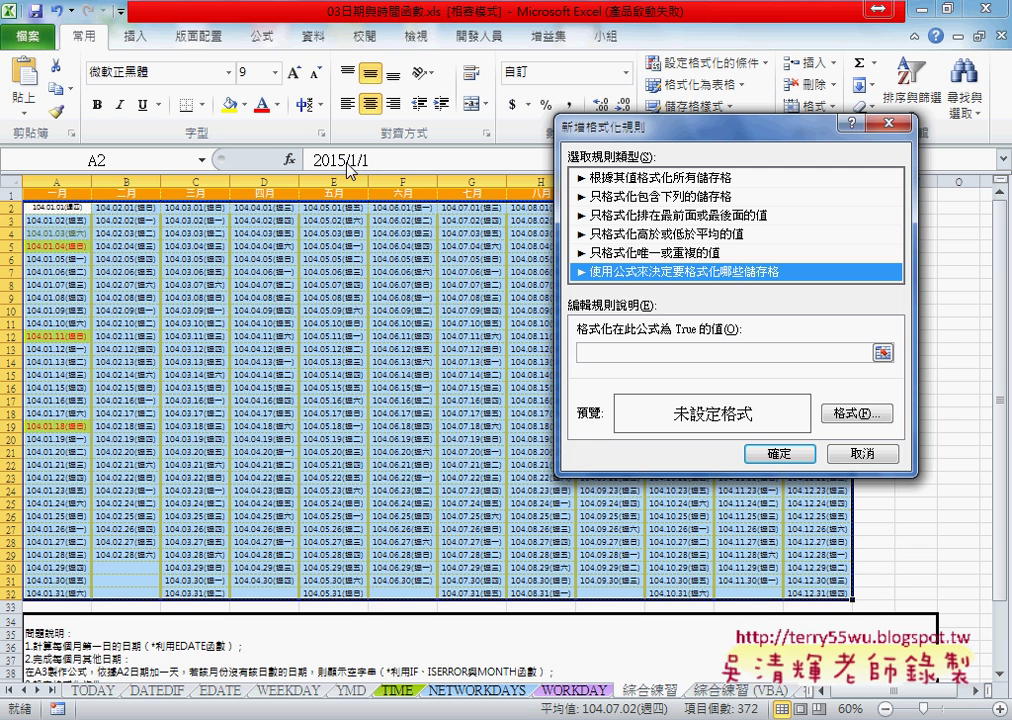
click(595, 352)
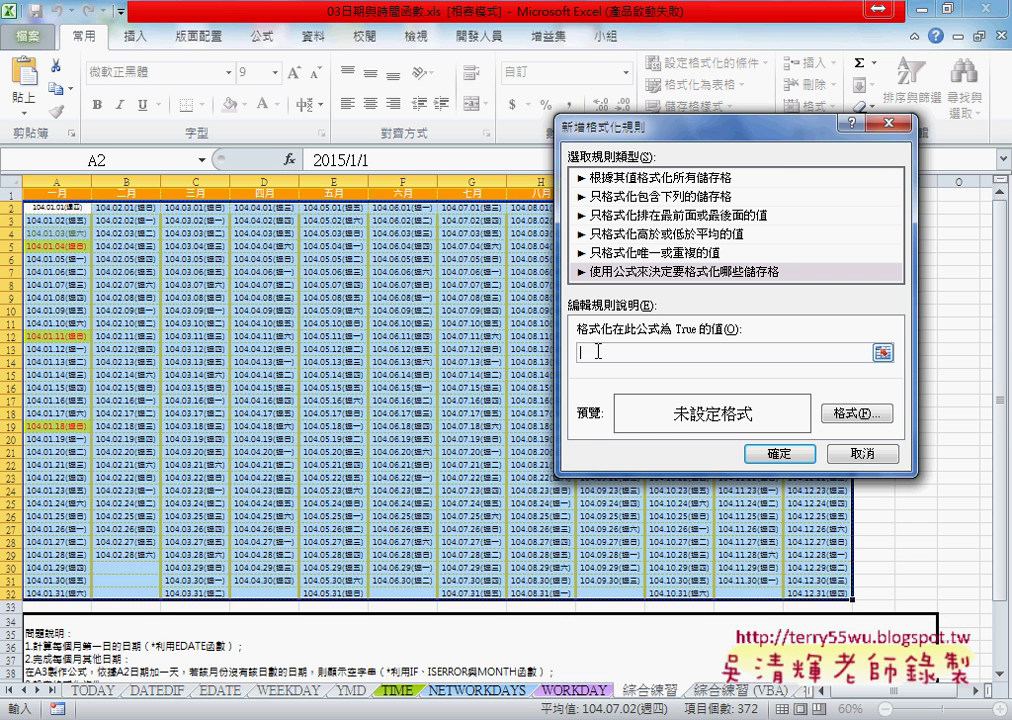
Step: Enter =weekday(A2)=7 as the rule formula, pointing out cell A2 and the A2:L32 range
text(=w)
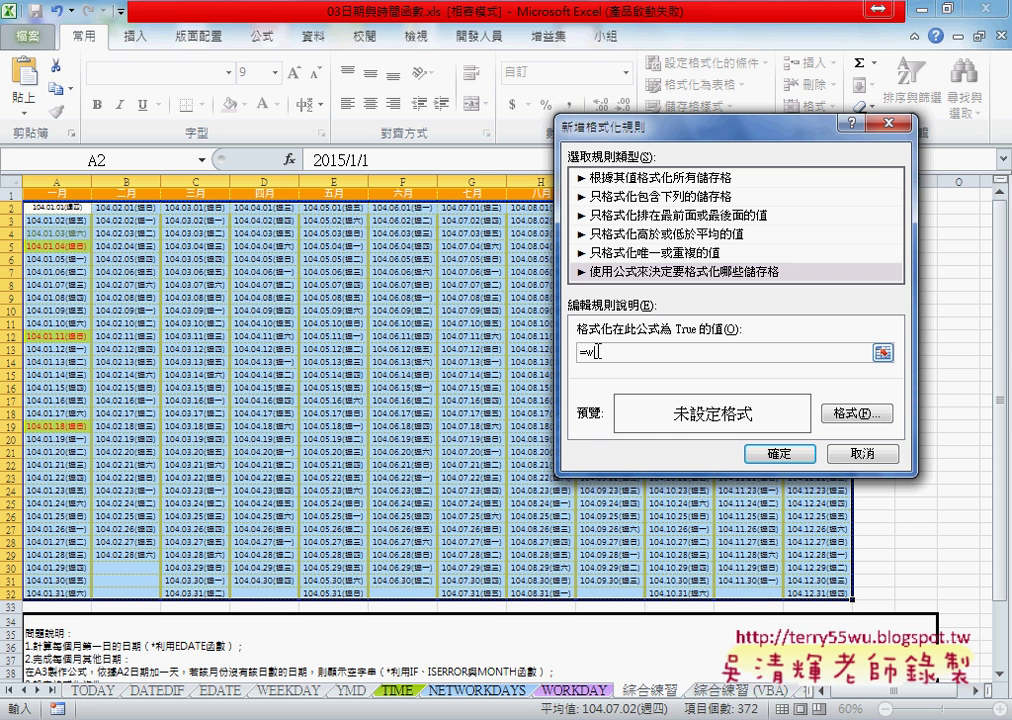
text(eekd)
text(ay()
drag(98, 196, 112, 198)
mouse_move(147, 138)
mouse_down()
mouse_move(85, 189)
mouse_move(108, 186)
mouse_up()
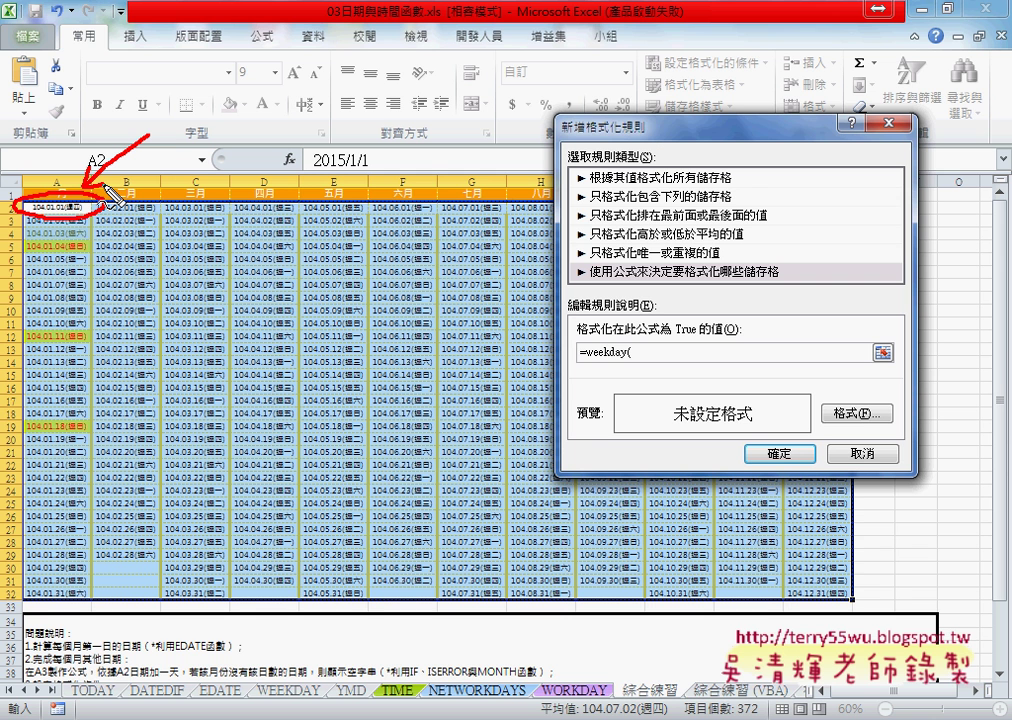
mouse_move(102, 210)
mouse_down()
mouse_move(308, 224)
mouse_move(290, 220)
mouse_move(300, 219)
mouse_up()
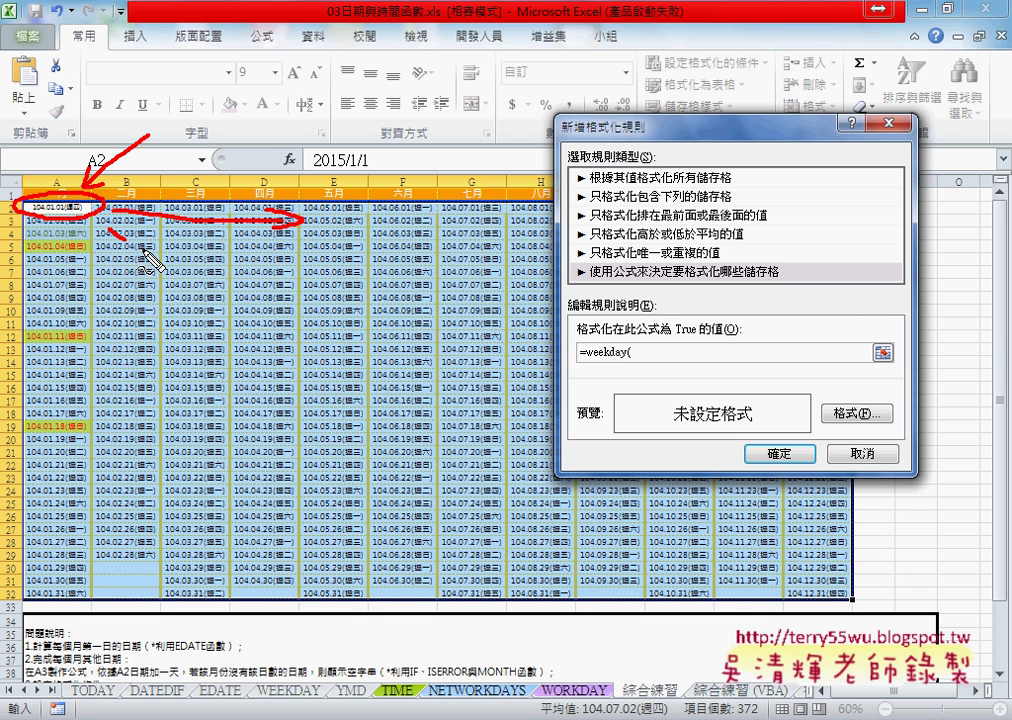
mouse_move(107, 212)
mouse_down()
mouse_move(790, 553)
mouse_move(806, 598)
mouse_up()
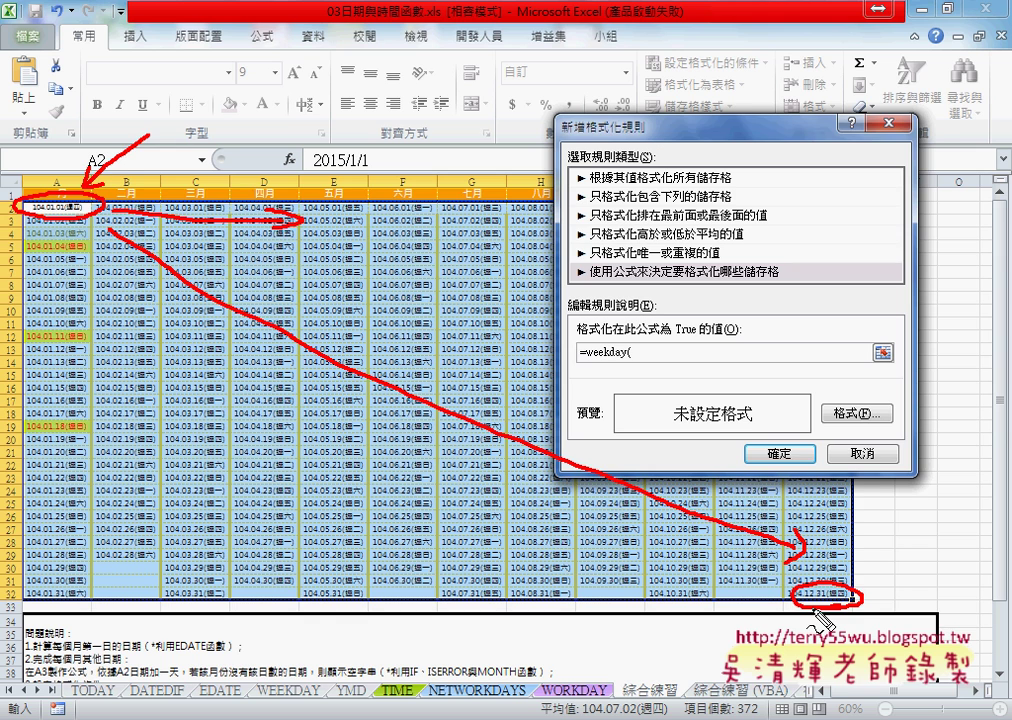
key(Escape)
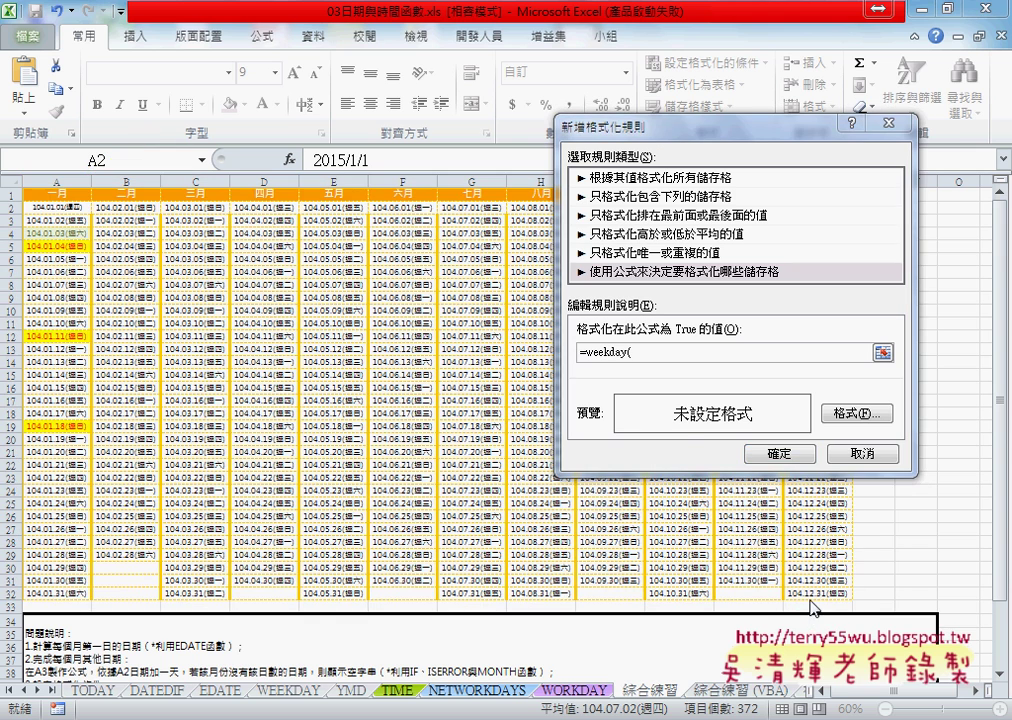
click(663, 350)
text(A)
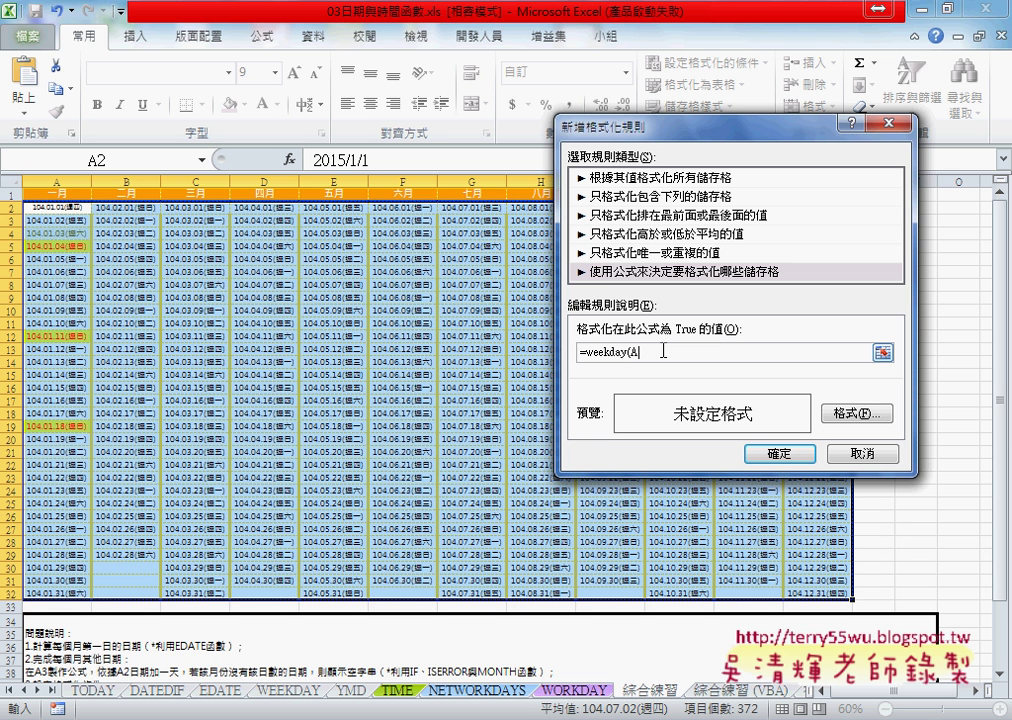
text(2))
text(=)
text(7)
drag(586, 352, 684, 353)
drag(643, 354, 659, 356)
click(855, 418)
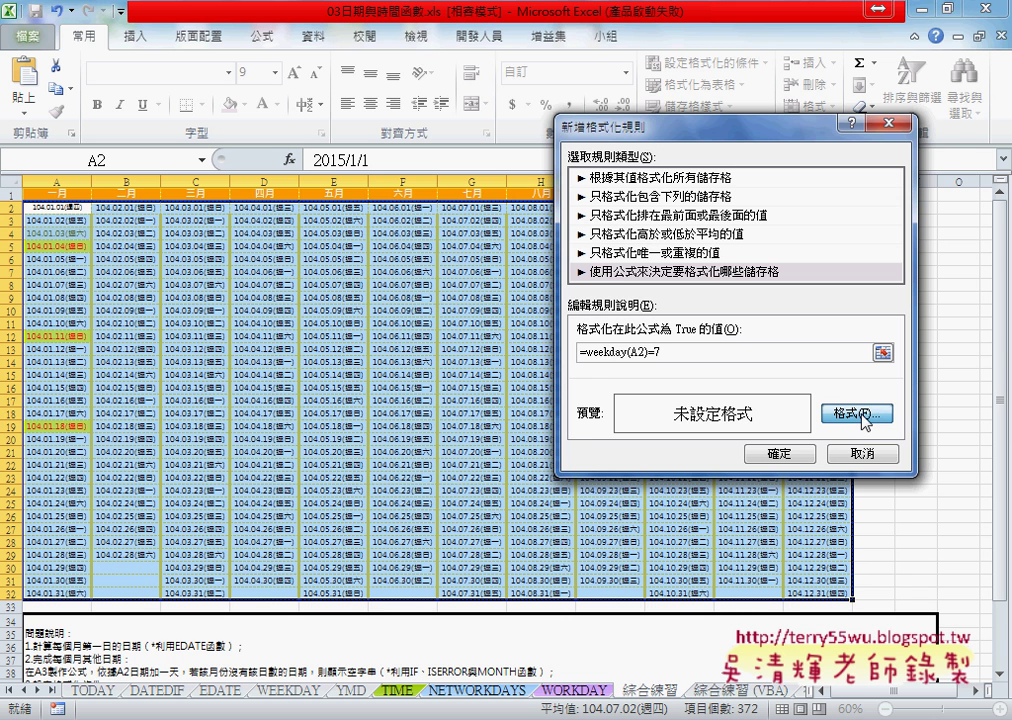
Step: Format matching cells with dark green font and a light green 填滿 fill
click(857, 418)
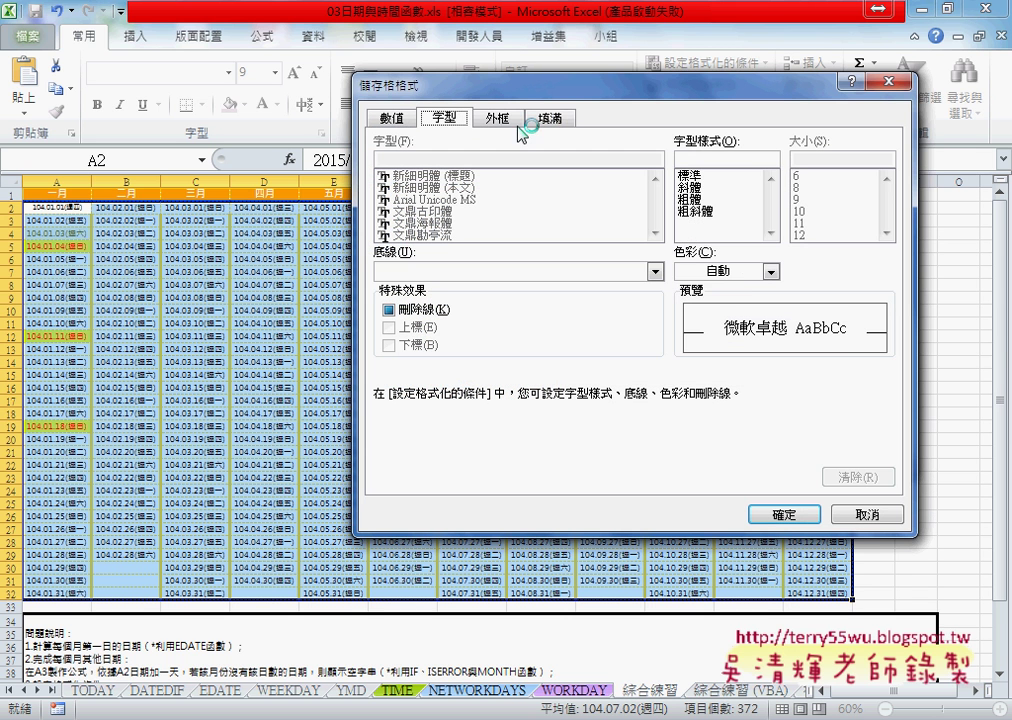
click(770, 272)
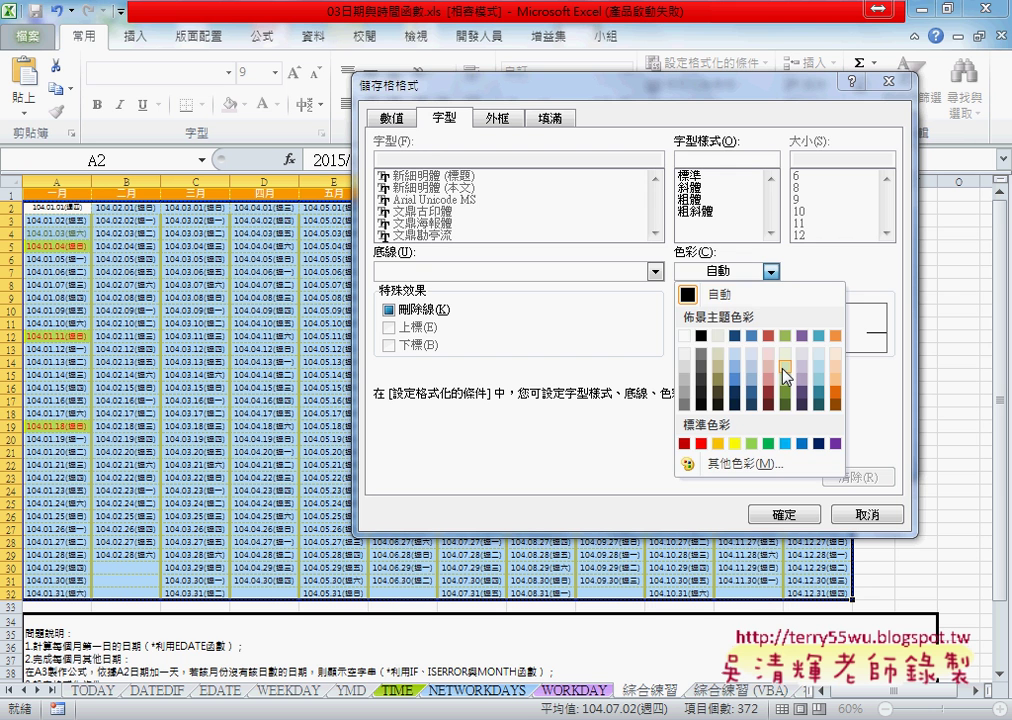
click(787, 408)
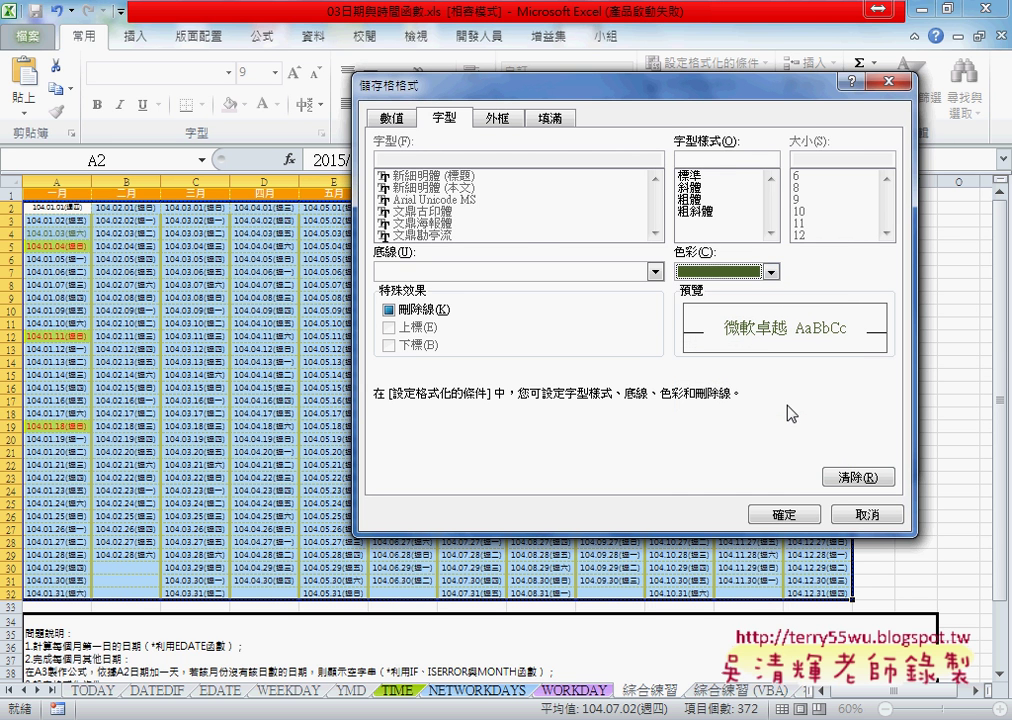
click(551, 118)
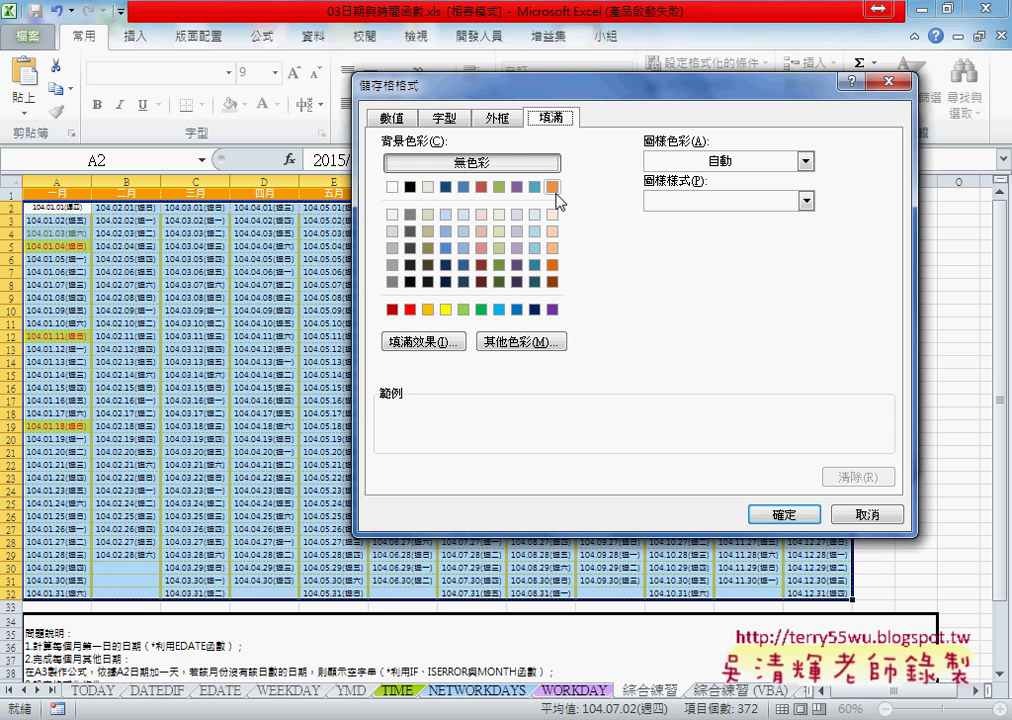
click(499, 215)
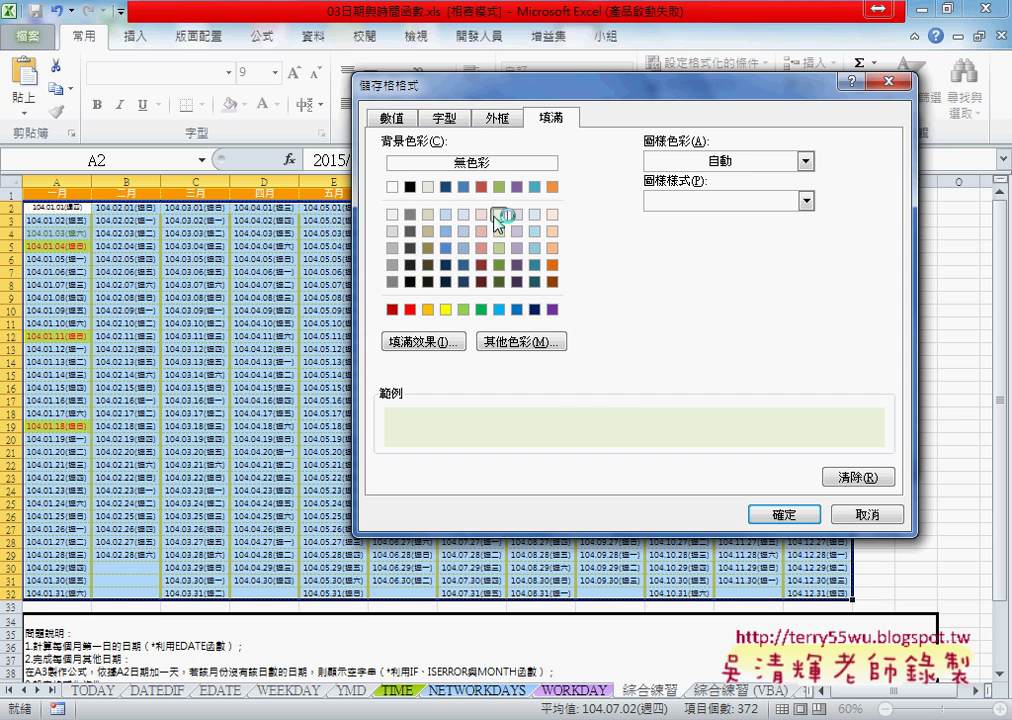
click(787, 516)
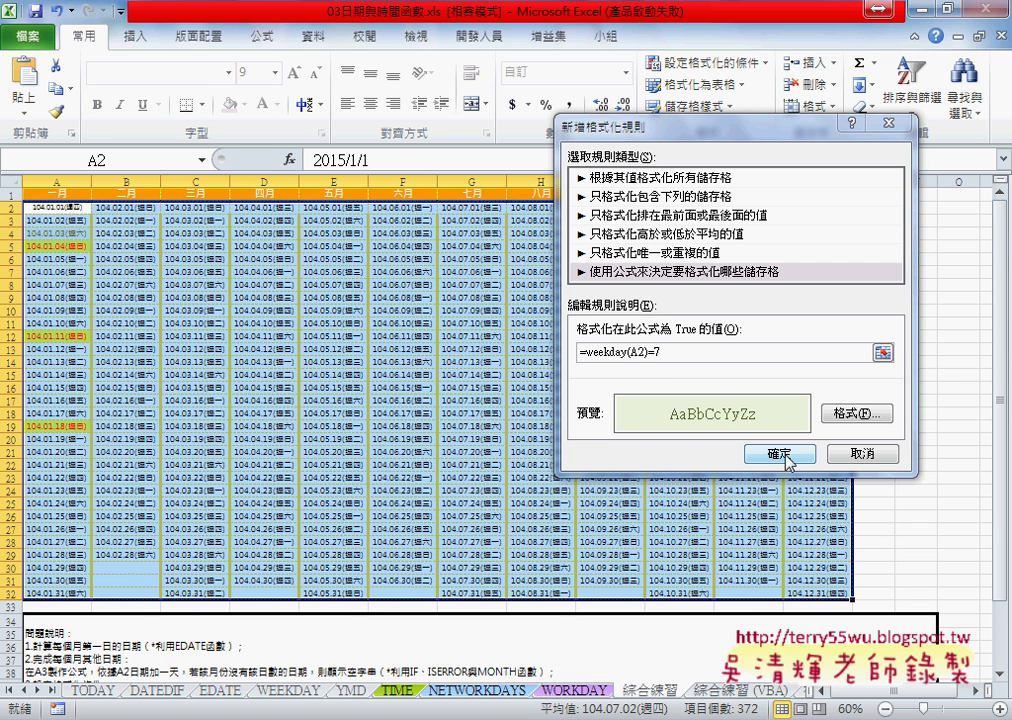
Step: Copy the =weekday(A2)=7 formula for reuse, then apply the Saturday rule
drag(662, 352, 578, 352)
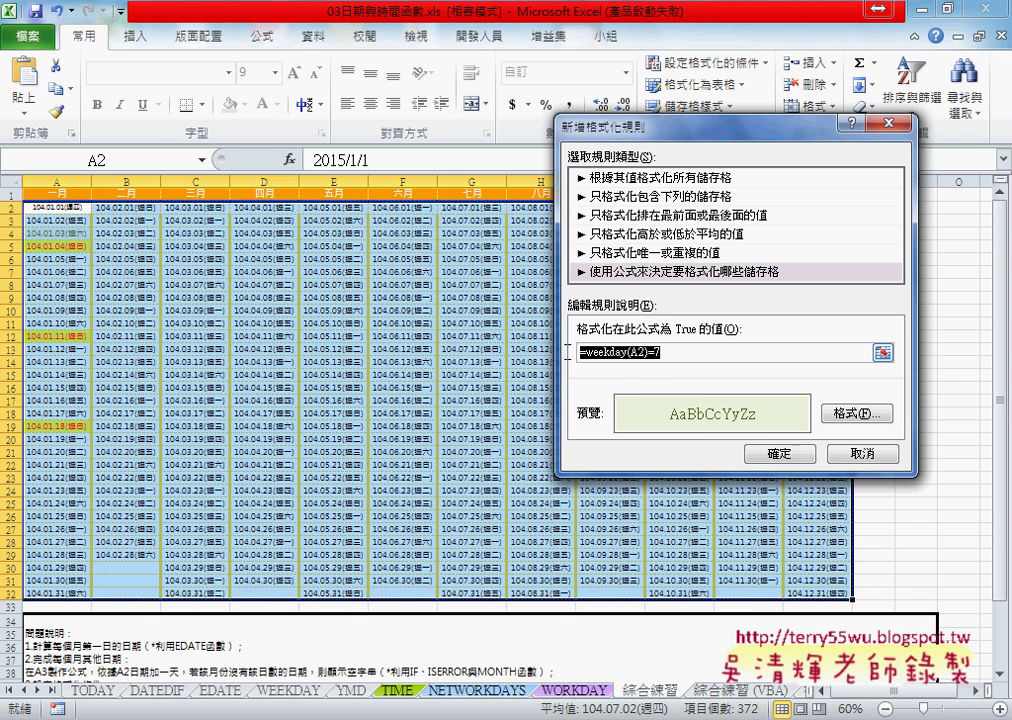
right_click(624, 356)
click(655, 390)
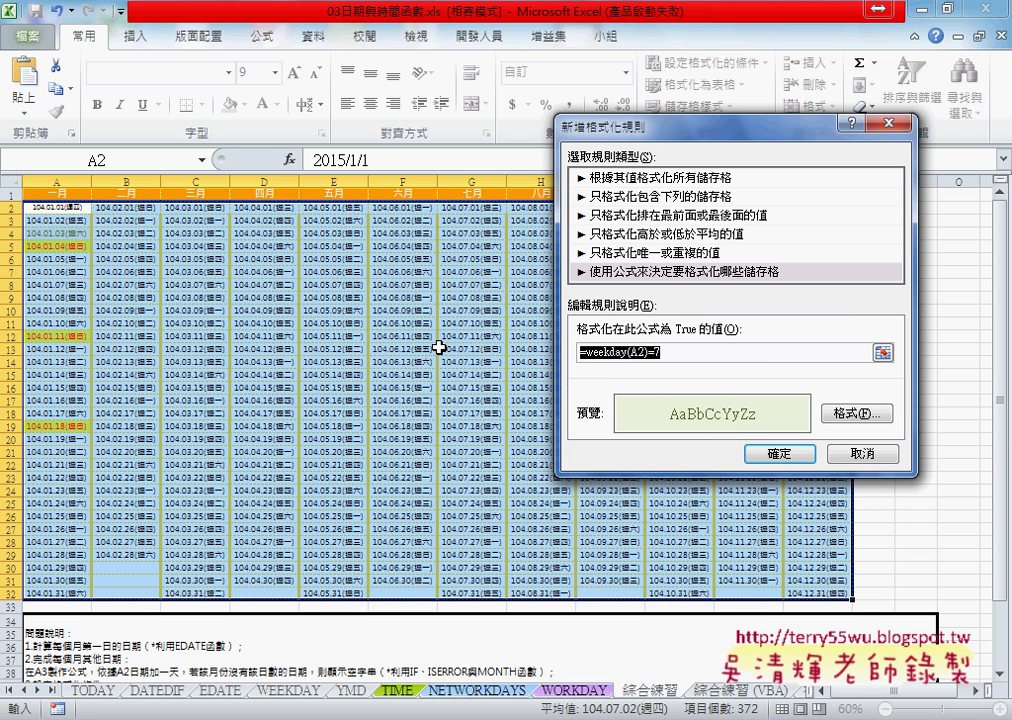
right_click(651, 354)
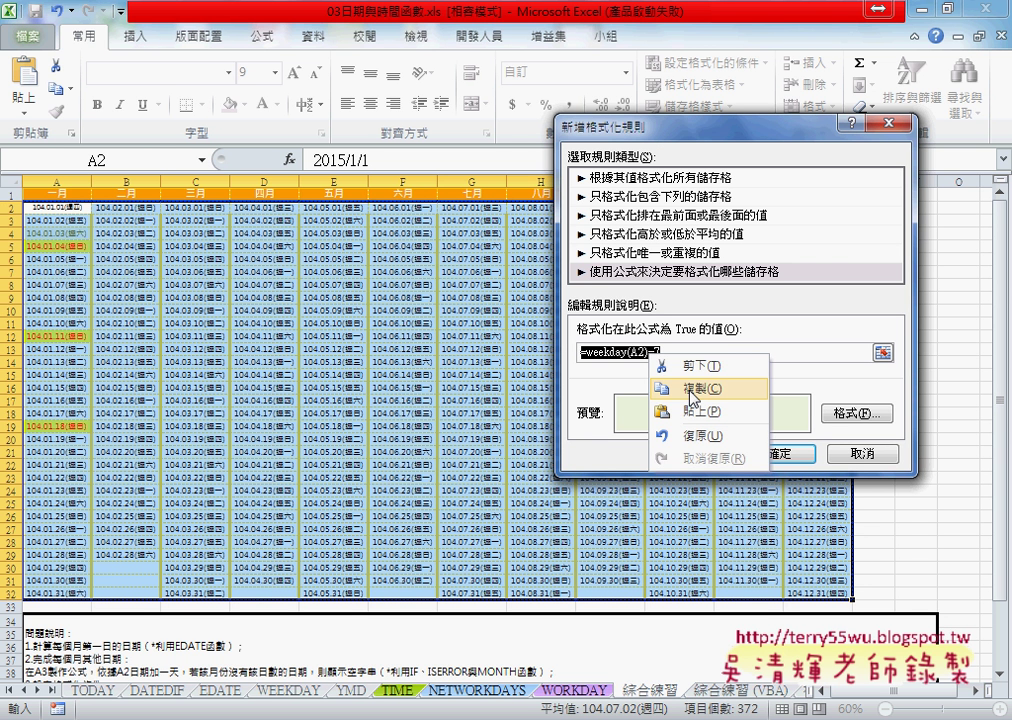
click(695, 394)
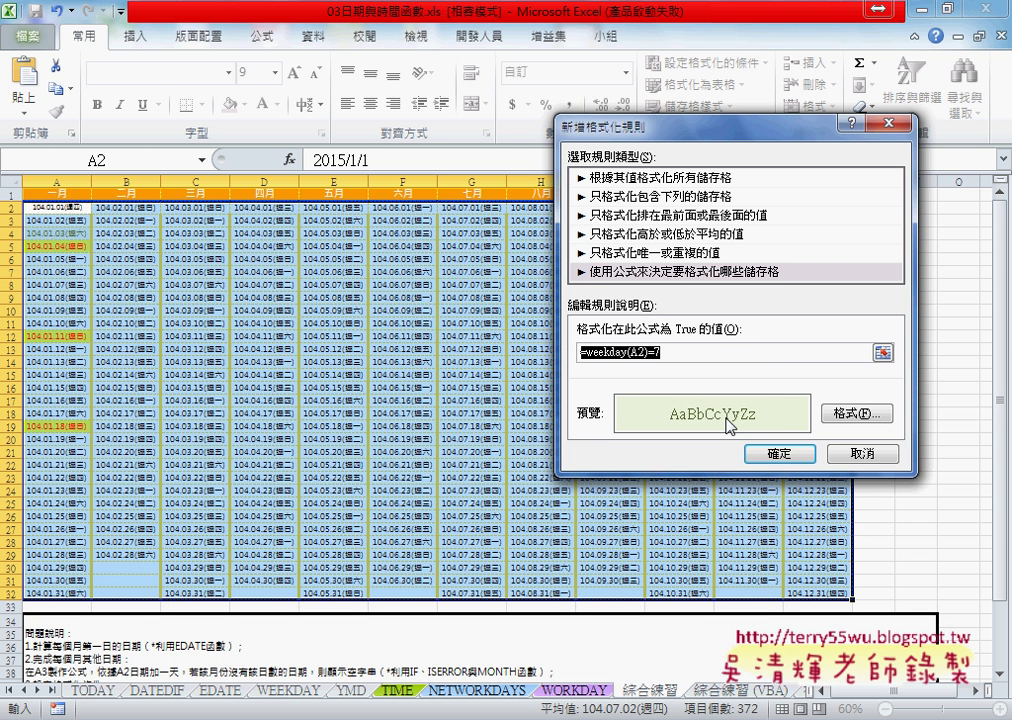
key(End)
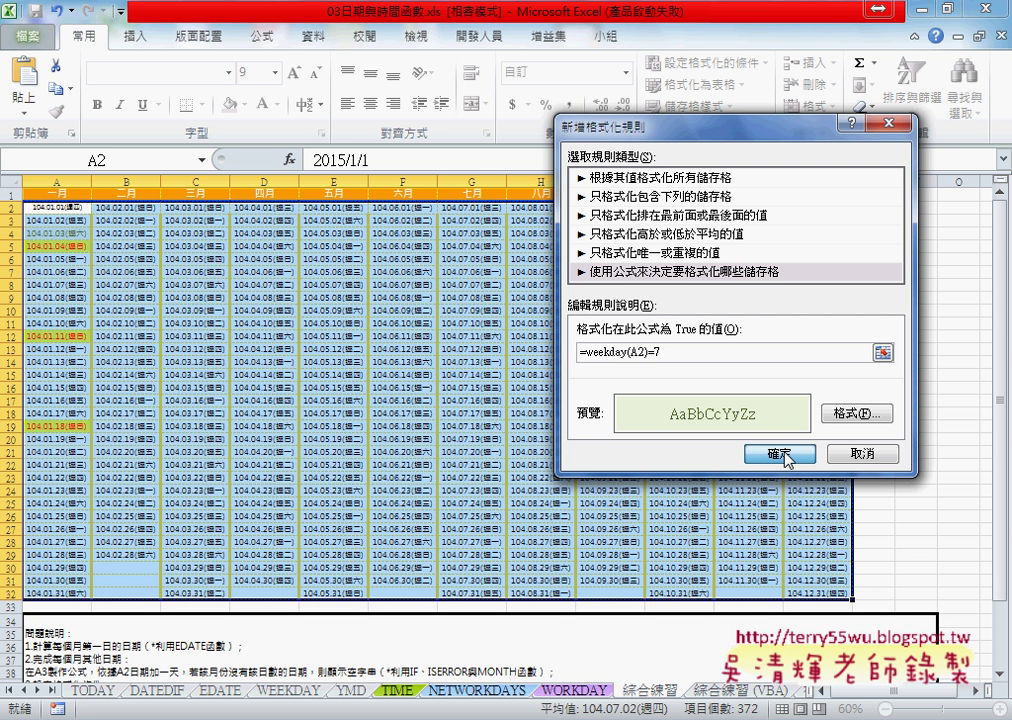
click(787, 456)
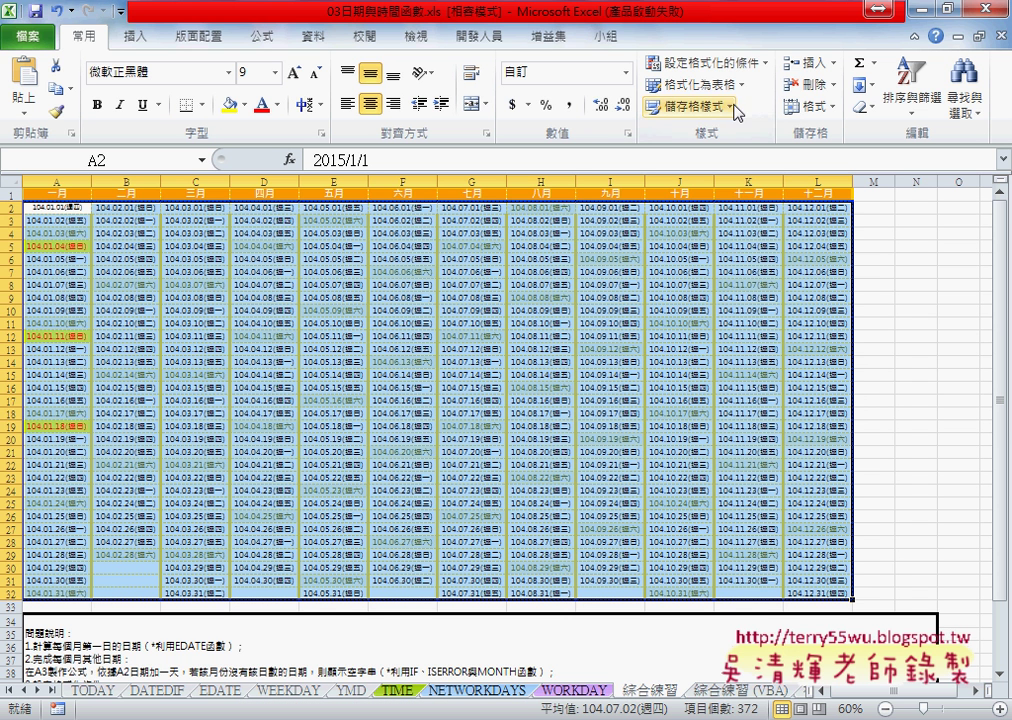
Step: Start a new formula rule and paste the WEEKDAY formula, changing it to =weekday(A2)=1
click(725, 66)
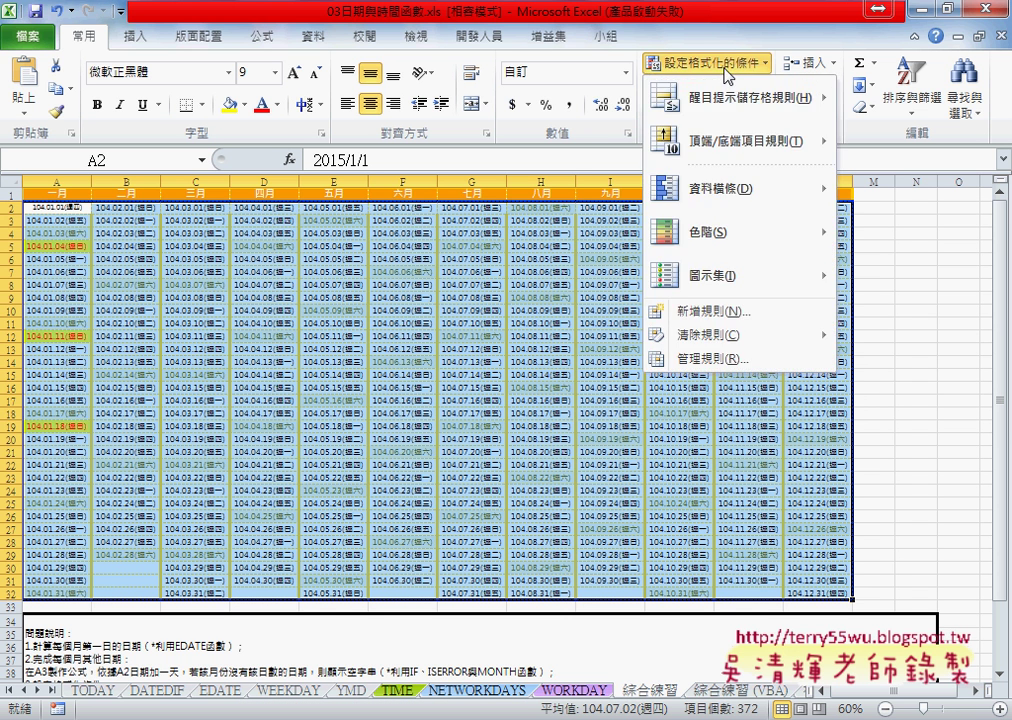
click(729, 315)
click(581, 252)
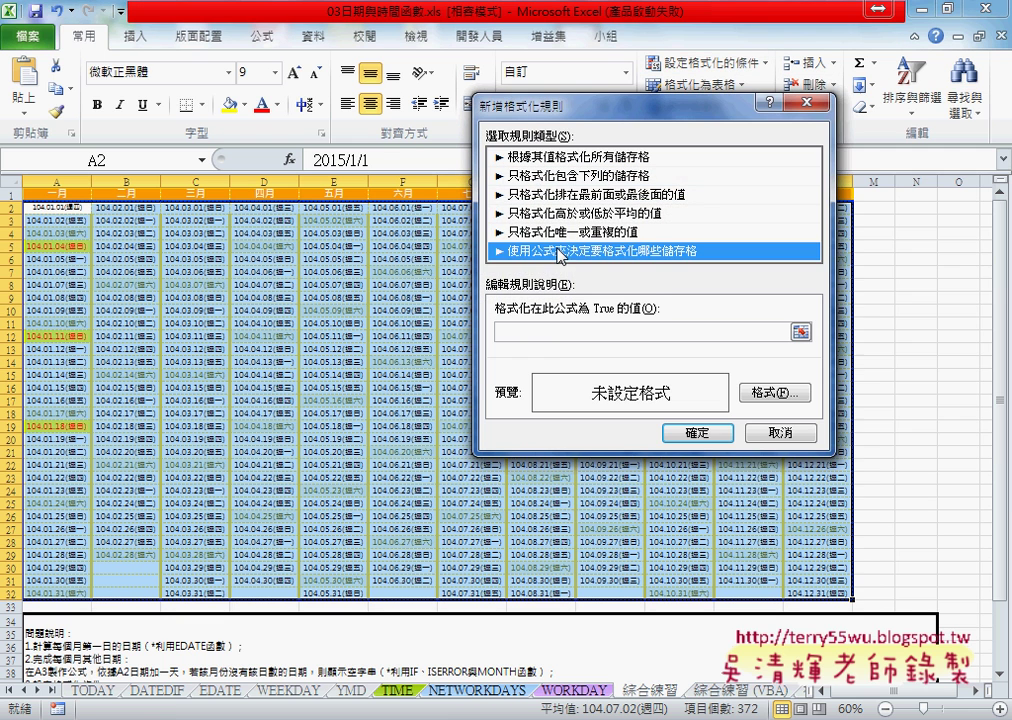
click(526, 331)
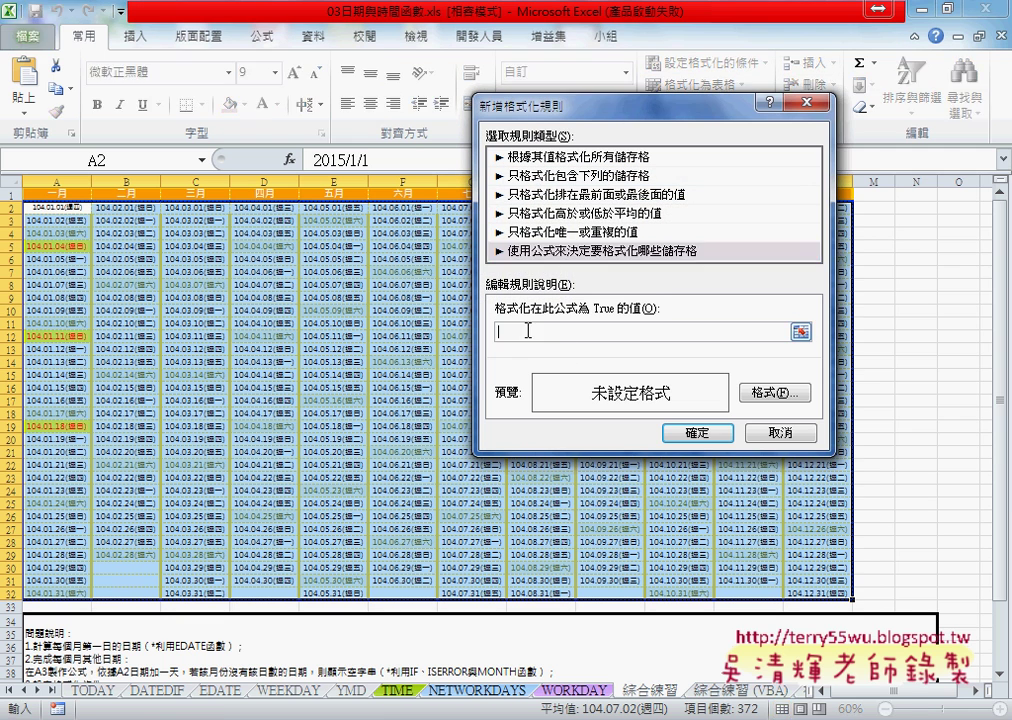
right_click(585, 331)
click(605, 388)
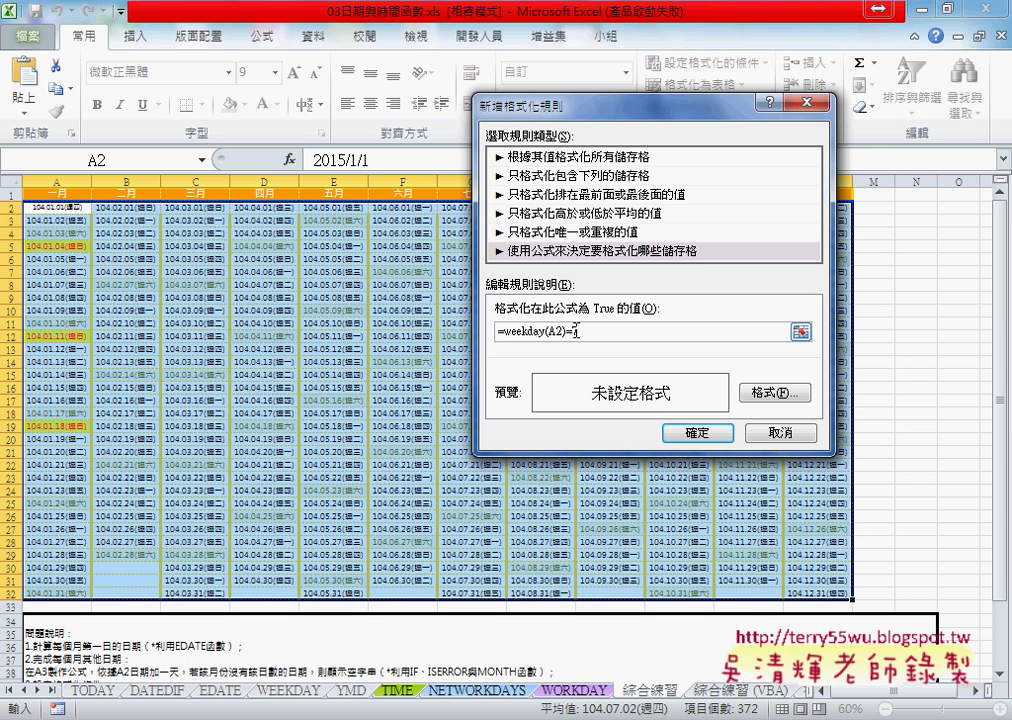
drag(572, 331, 590, 331)
text(1)
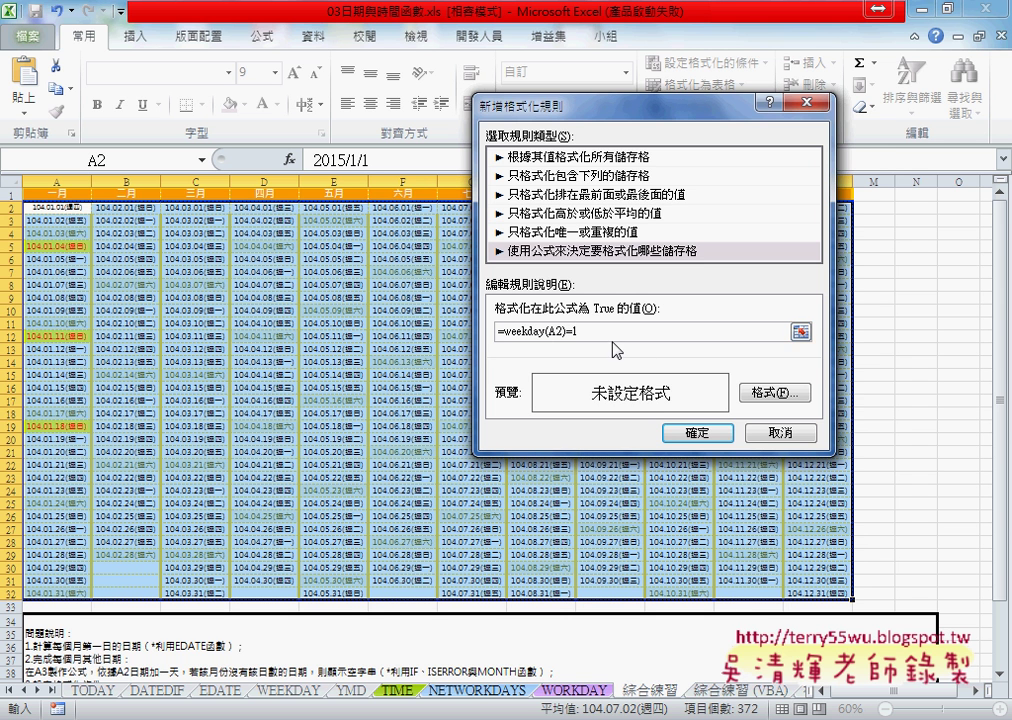
Step: Format Sunday cells with a yellow fill and red font, and apply the rule
click(768, 394)
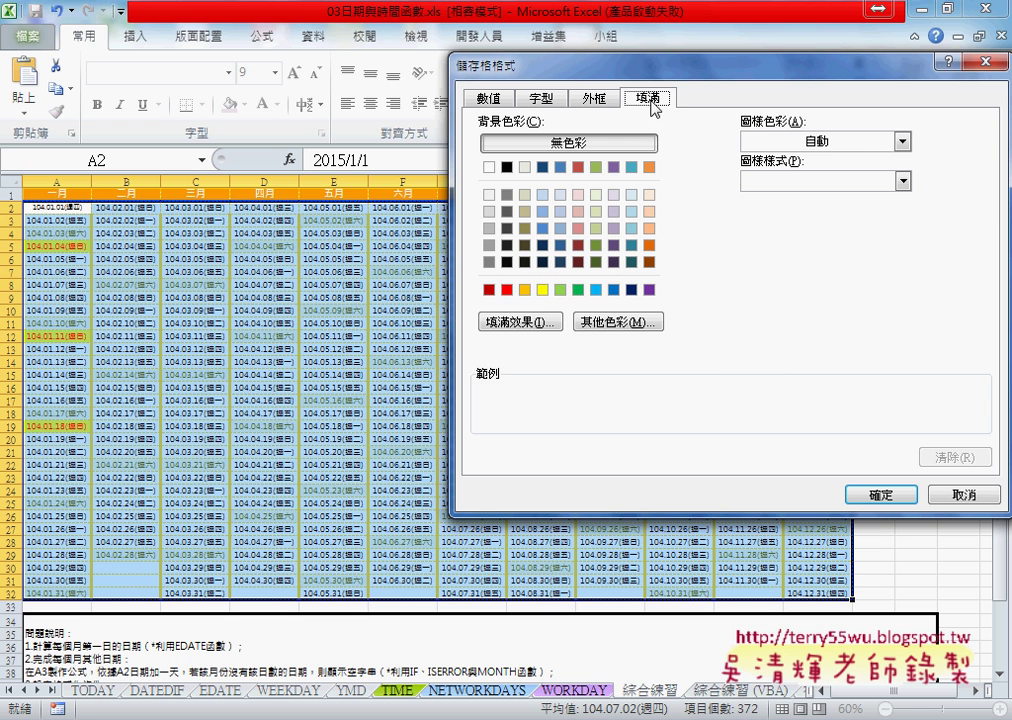
click(543, 291)
click(541, 98)
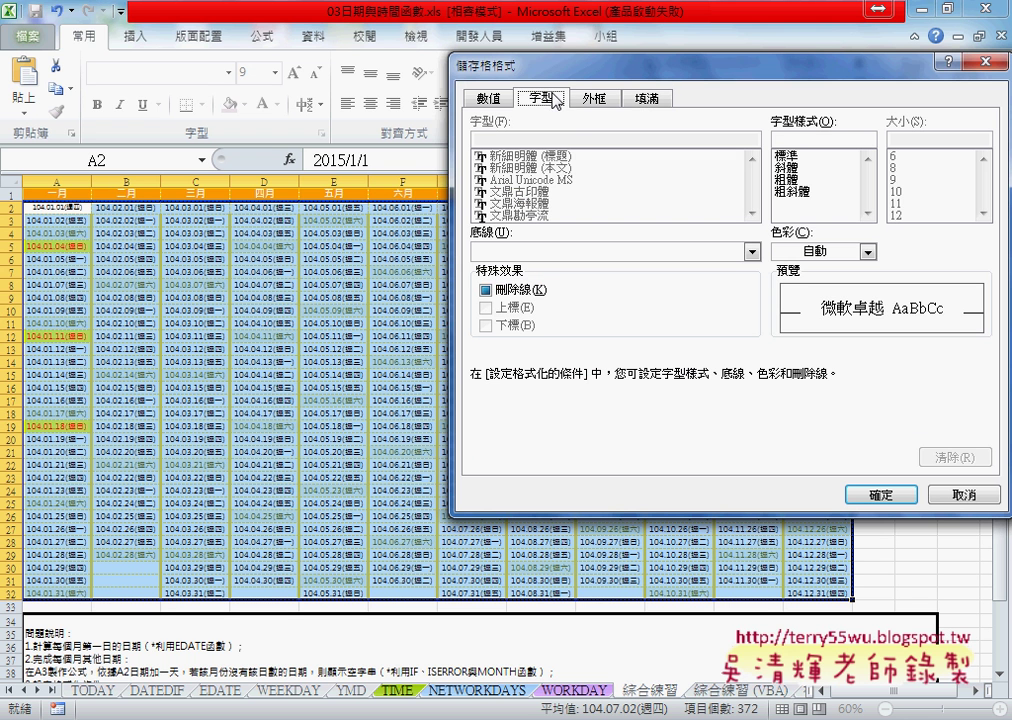
click(866, 252)
click(797, 423)
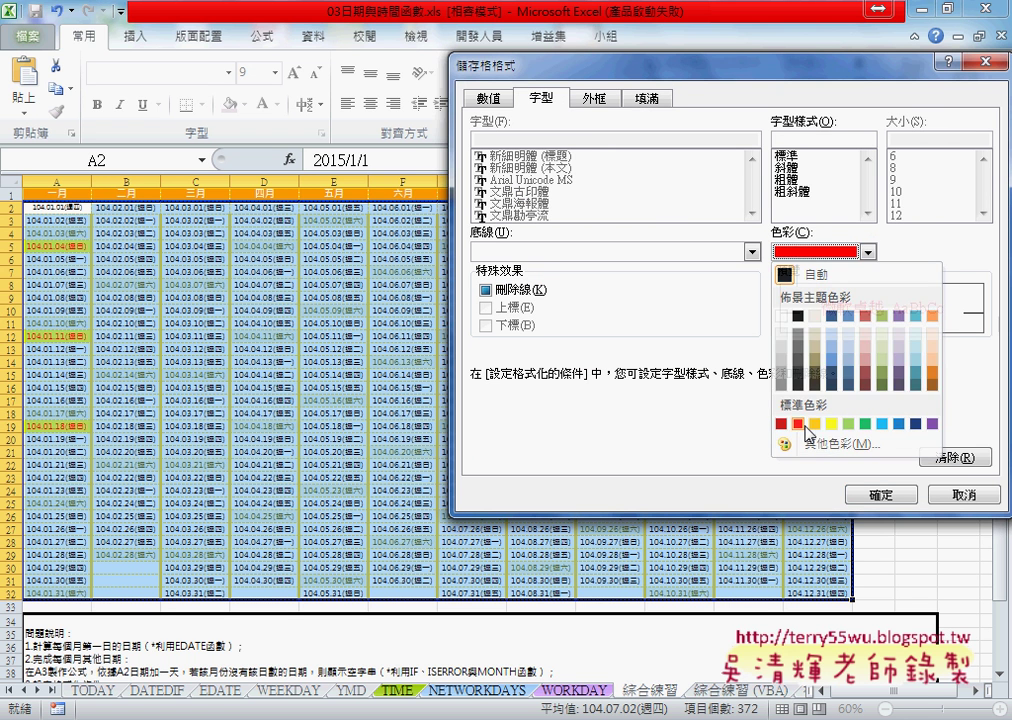
click(880, 494)
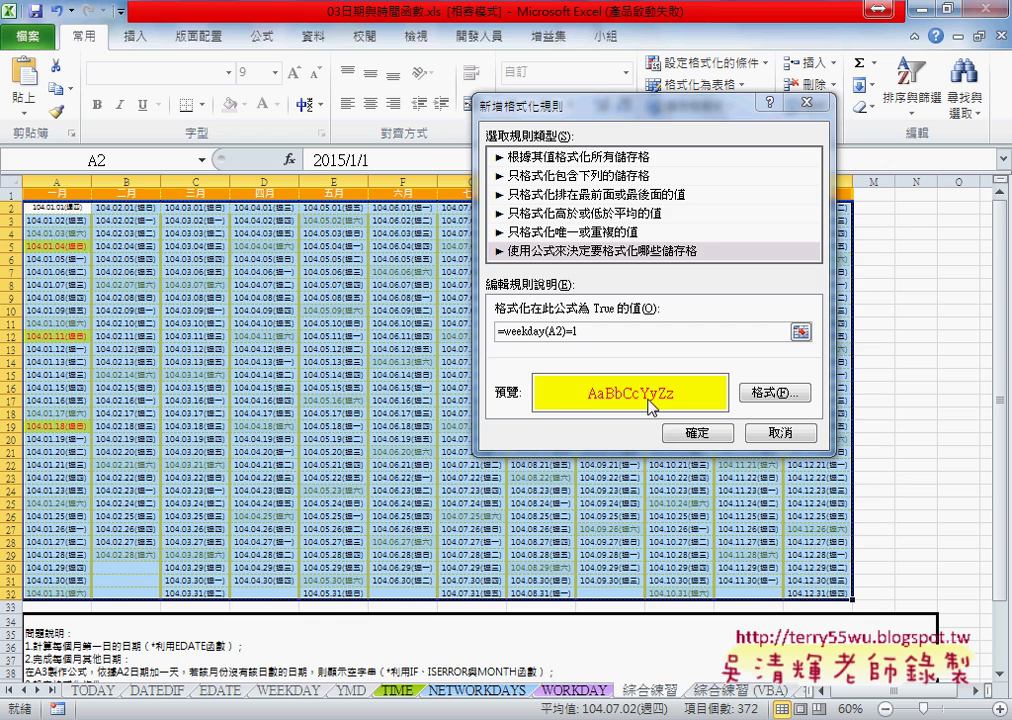
click(695, 432)
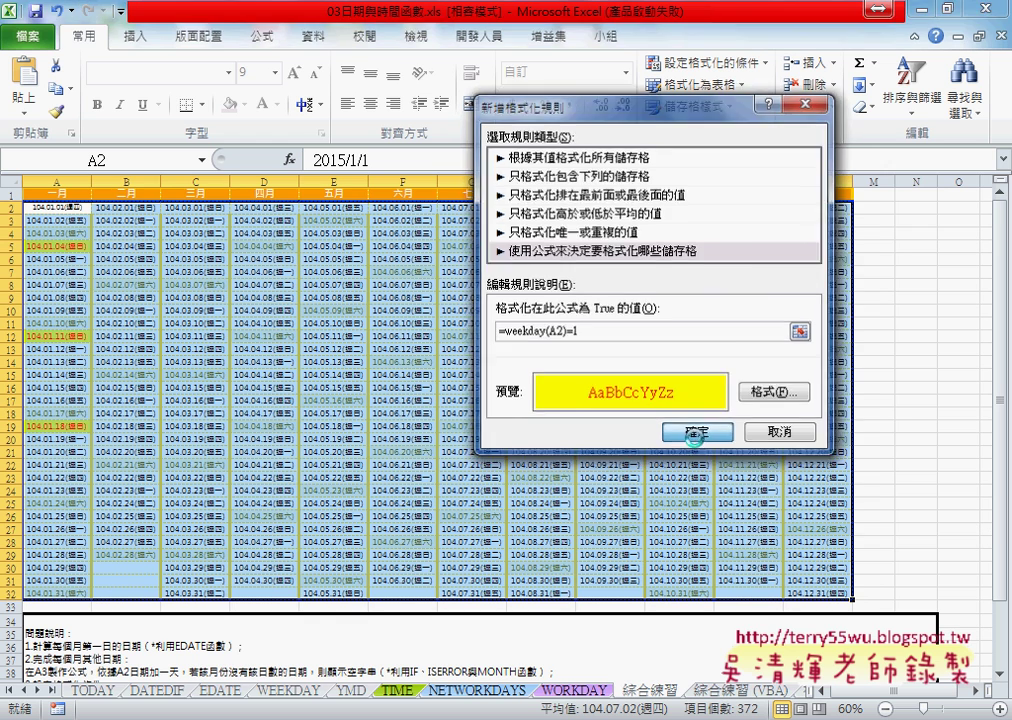
click(915, 438)
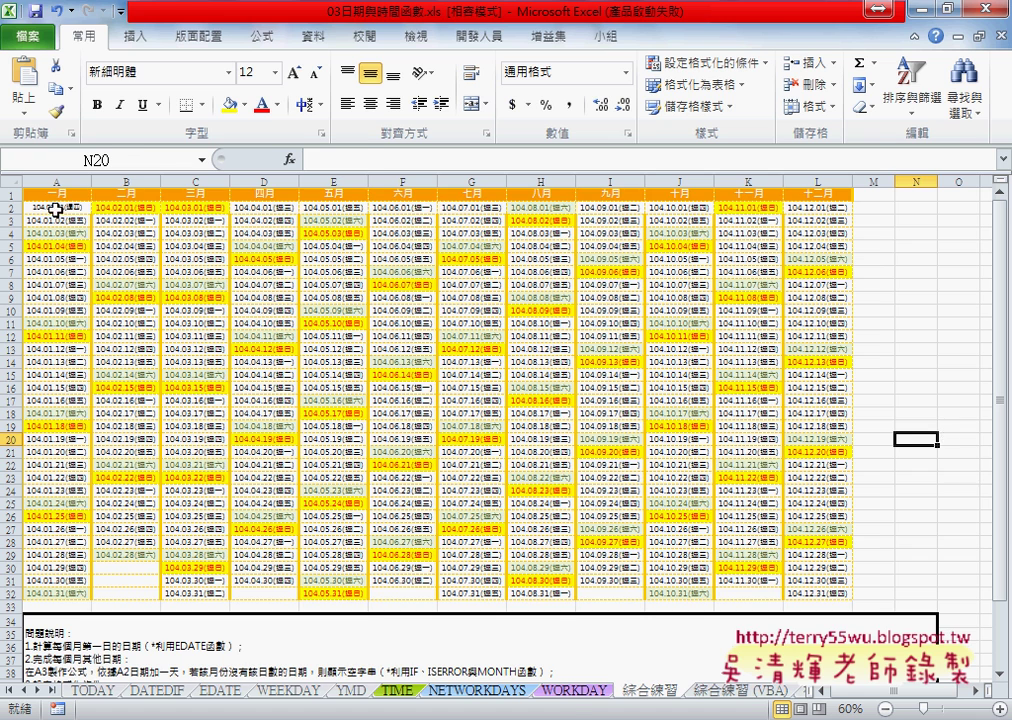
mouse_move(56, 207)
mouse_down()
mouse_move(748, 528)
mouse_move(812, 594)
mouse_up()
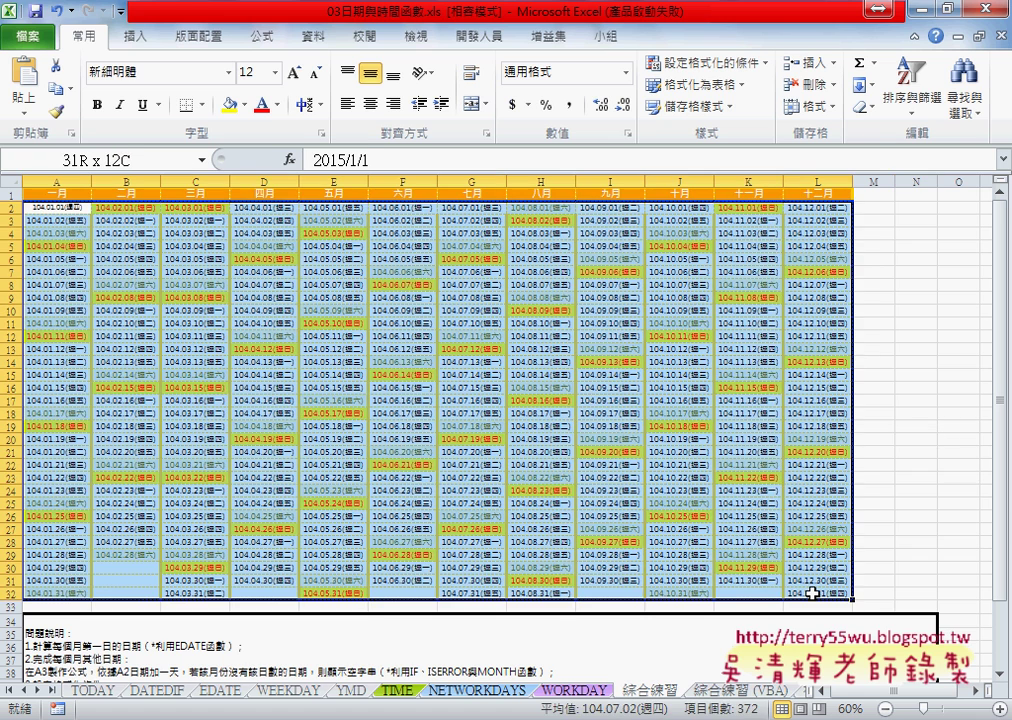
click(705, 62)
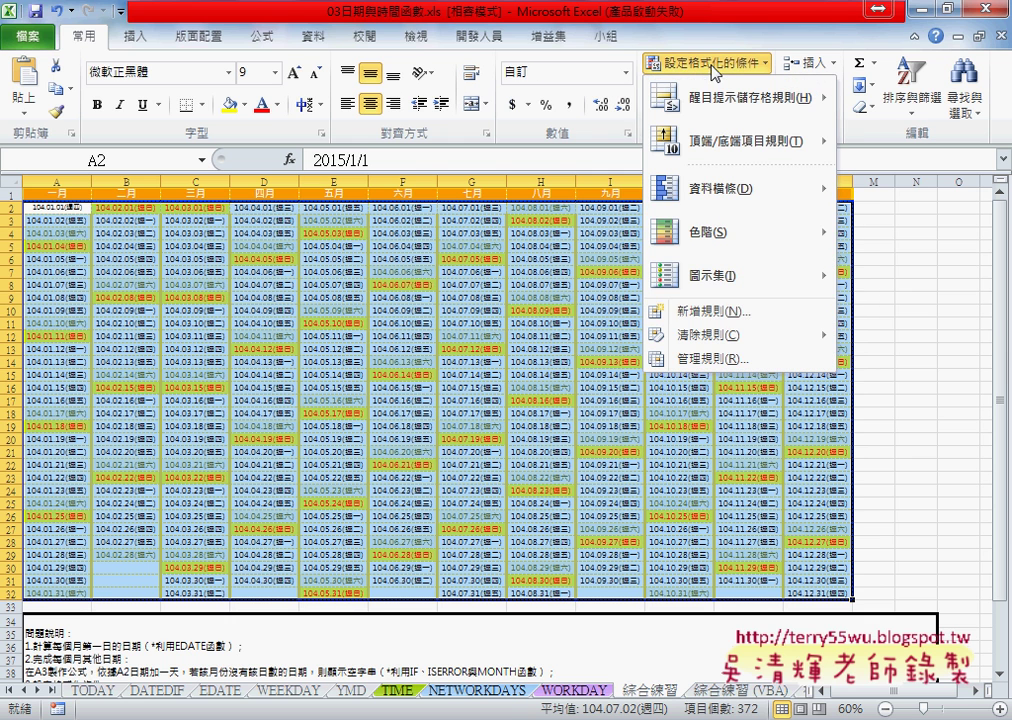
click(727, 314)
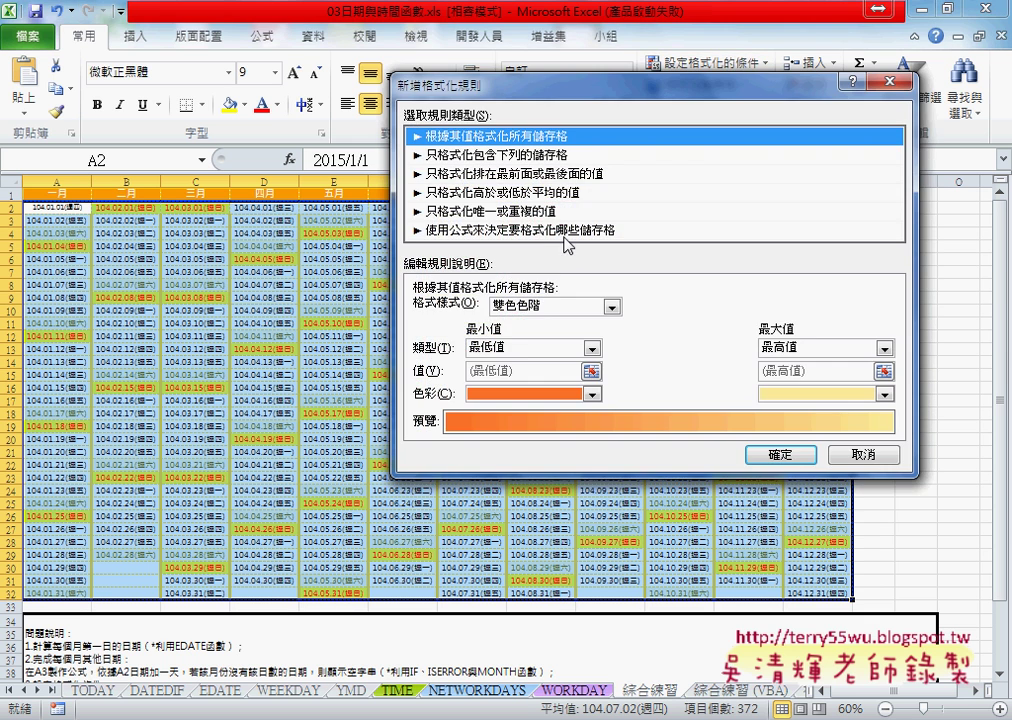
click(845, 452)
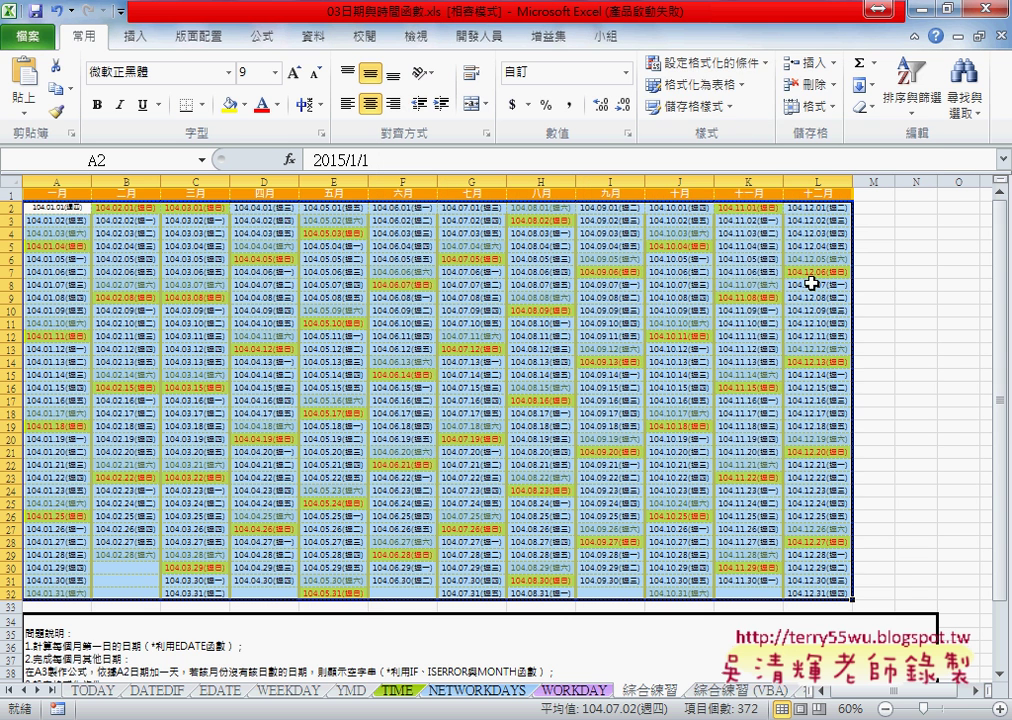
Step: Open the conditional formatting Rules Manager and select each of the two WEEKDAY rules in turn
click(708, 63)
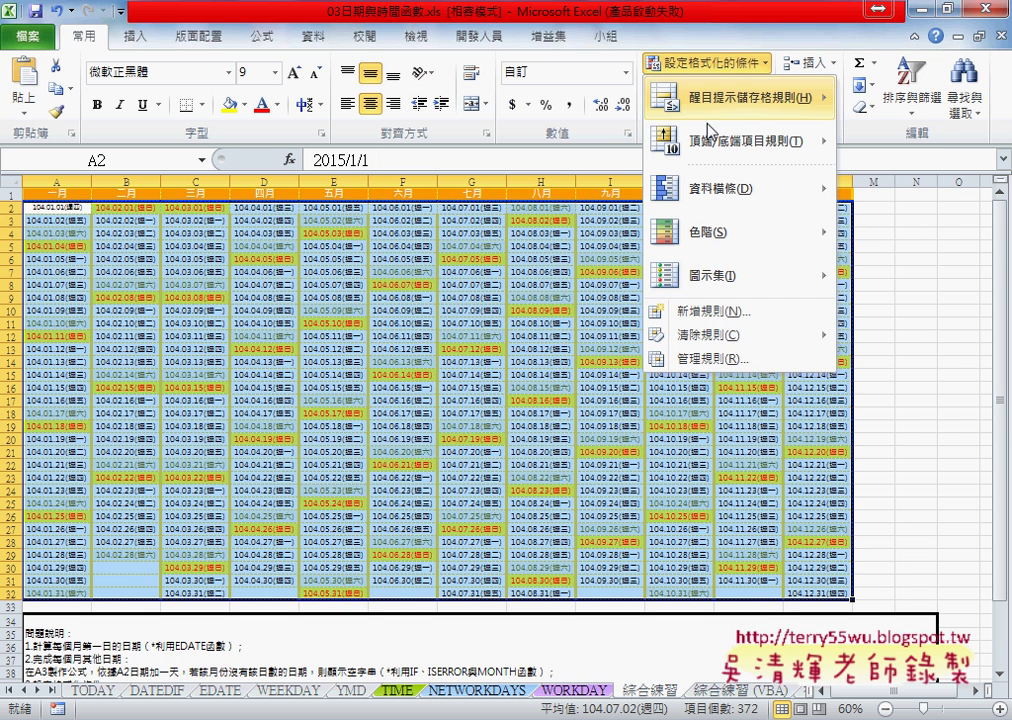
click(720, 362)
click(444, 255)
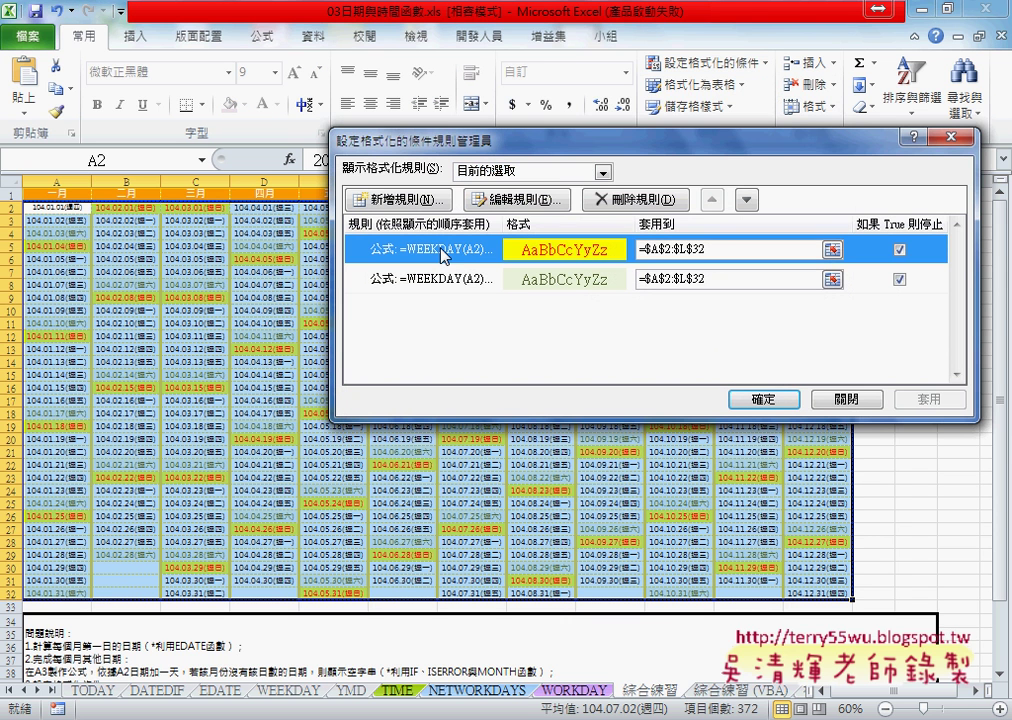
click(465, 285)
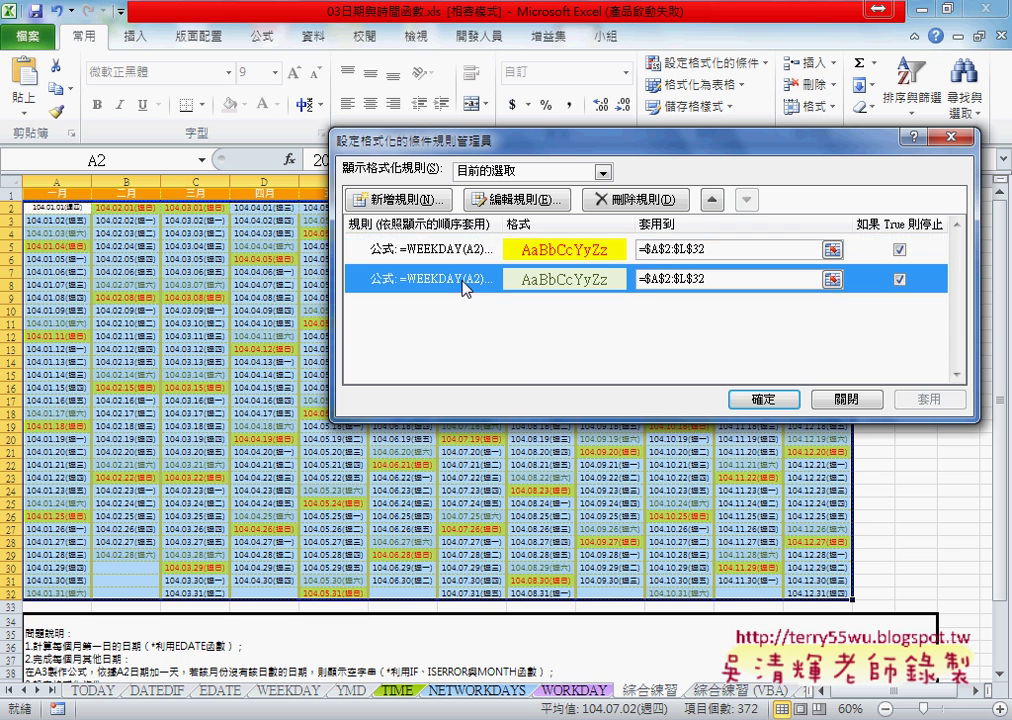
click(455, 250)
Step: Inspect the =WEEKDAY(A2)=1 rule in Edit Rule, then cancel and close the Rules Manager
click(528, 203)
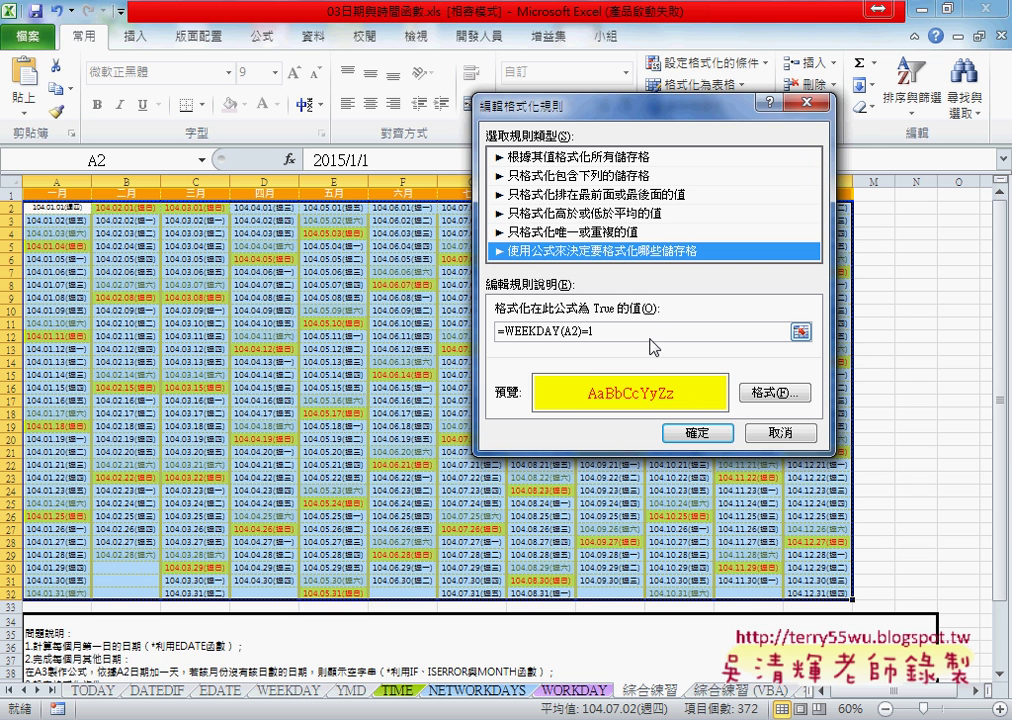
click(781, 436)
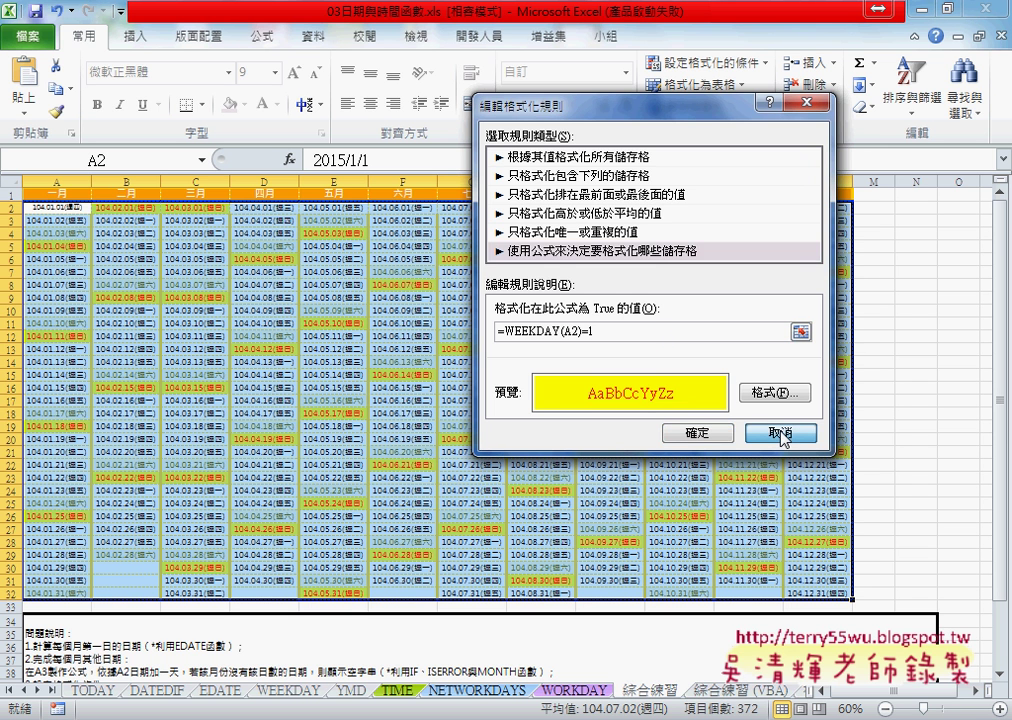
click(825, 333)
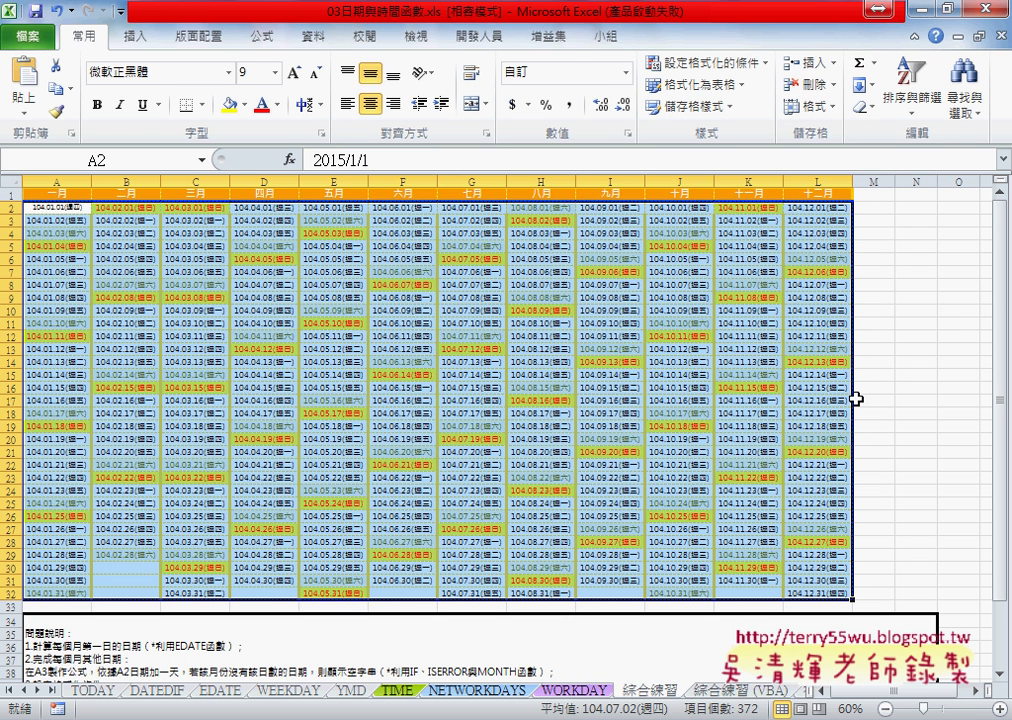
Step: Ctrl-drag the 綜合練習 sheet tab to create the copy 綜合練習 (2)
click(738, 690)
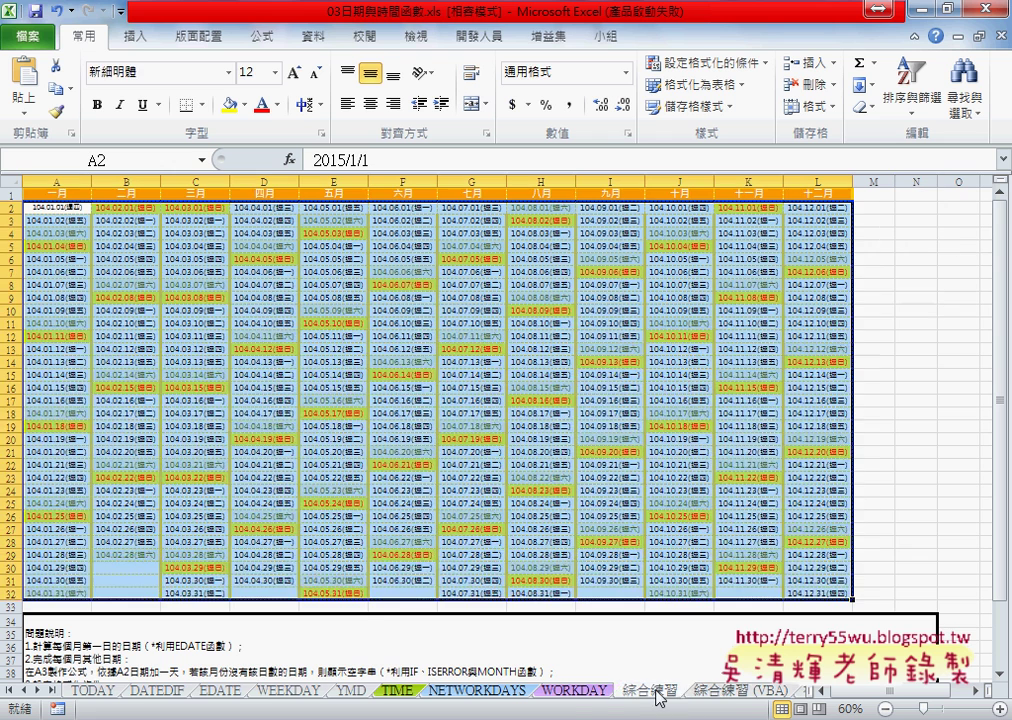
click(652, 690)
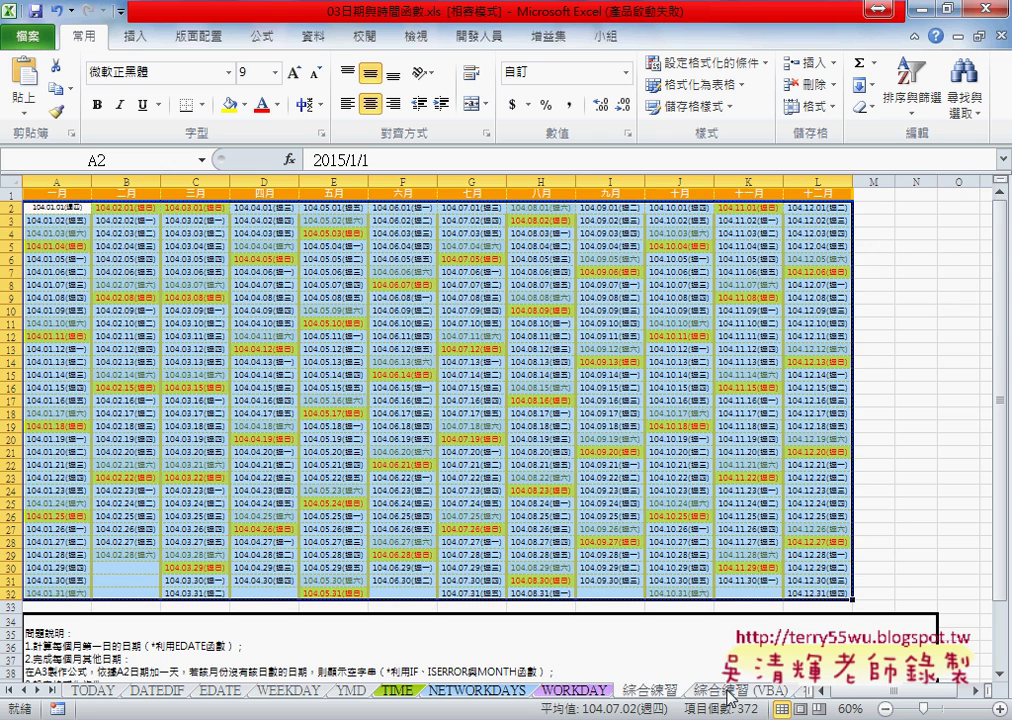
drag(728, 690, 716, 688)
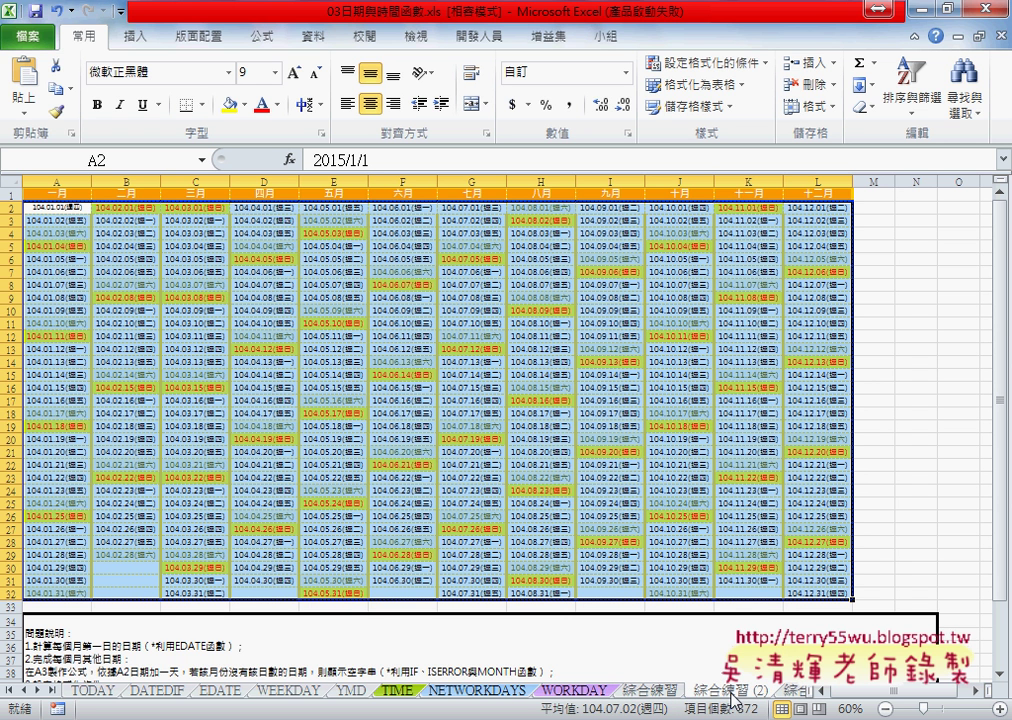
click(705, 62)
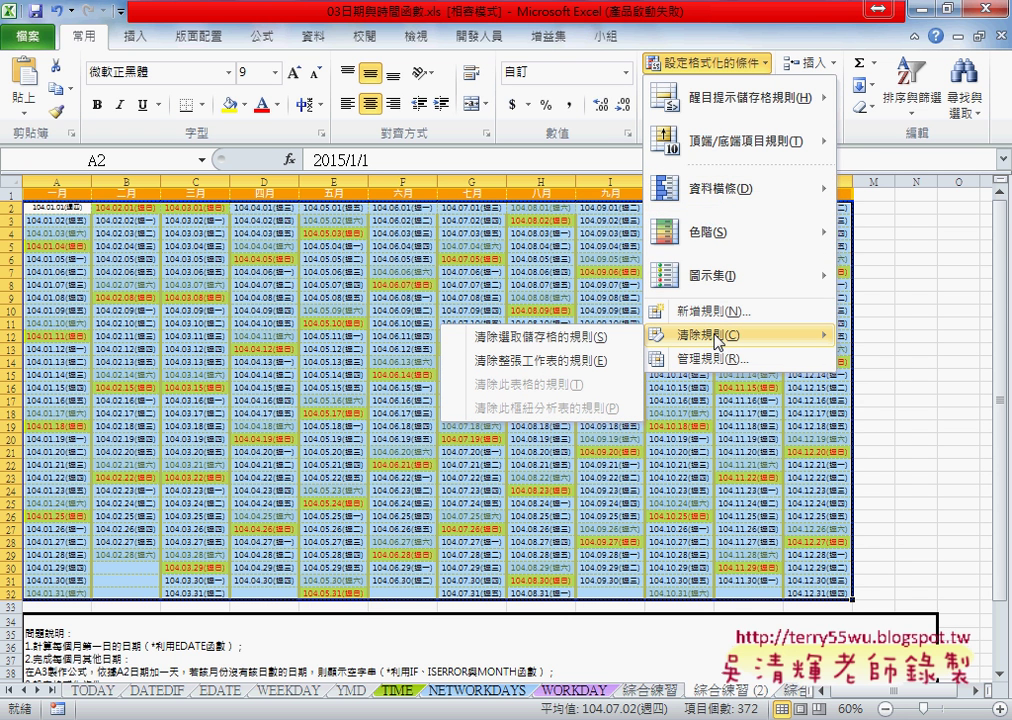
mouse_move(740, 334)
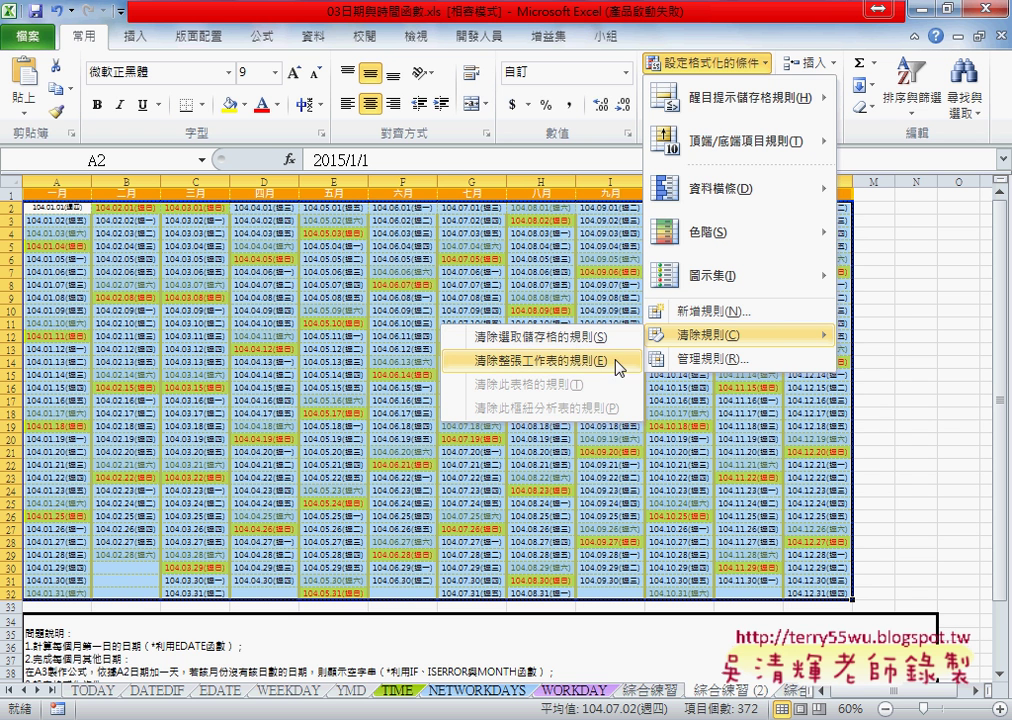
Step: Delete both WEEKDAY rules in the Conditional Formatting Rules Manager and apply the change
click(705, 358)
click(600, 199)
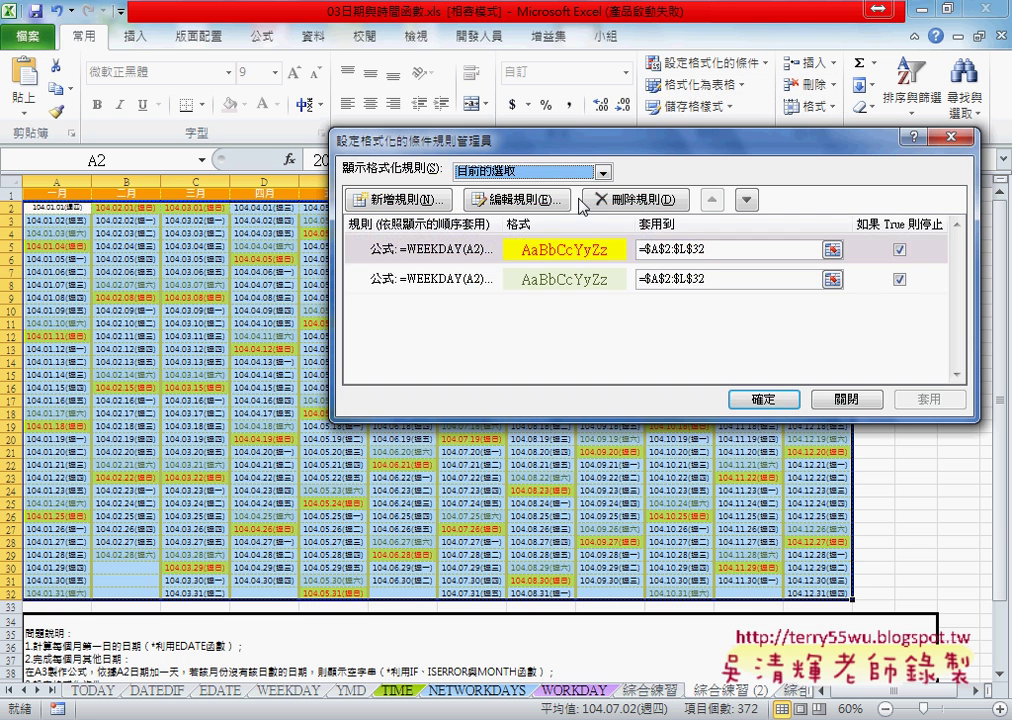
click(610, 199)
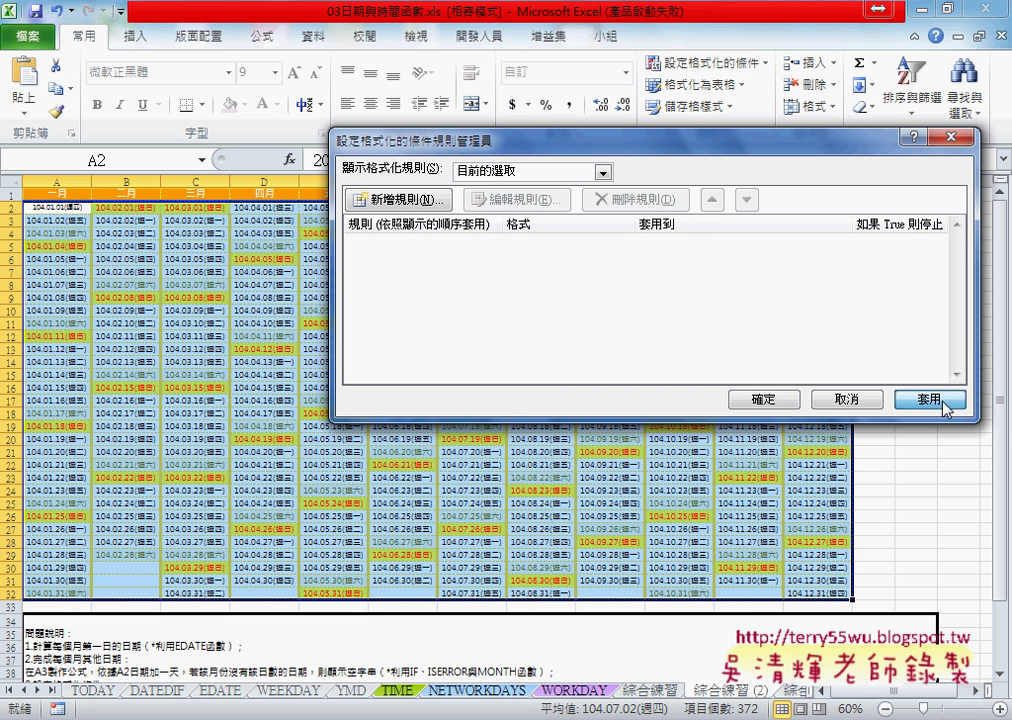
click(846, 399)
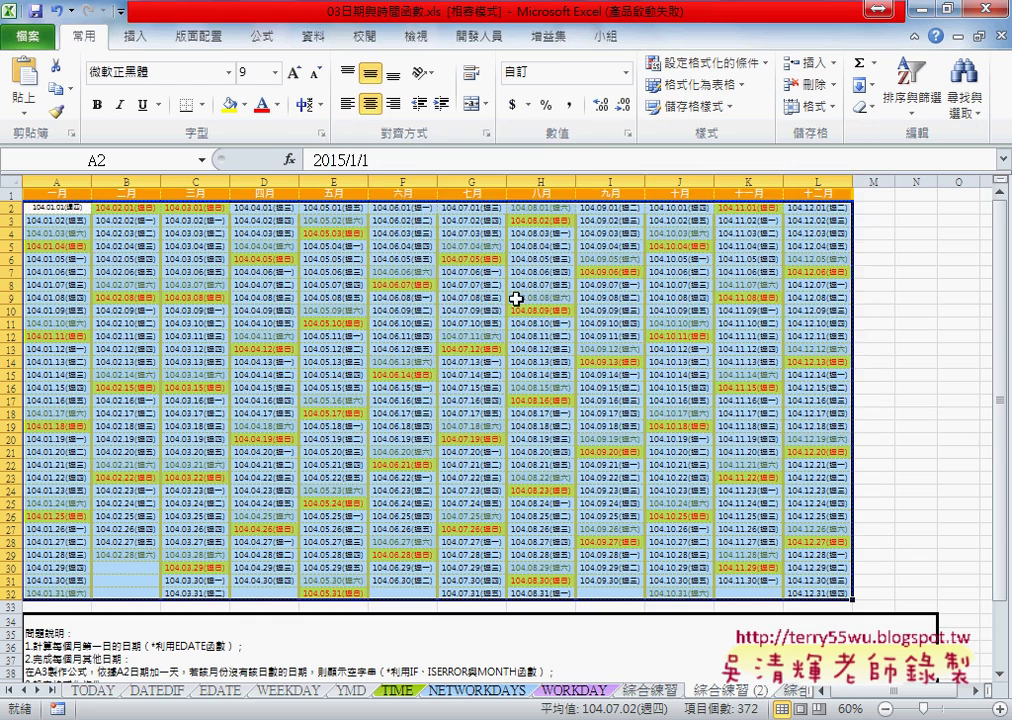
Step: Select cells C2, A2 and B2 to check their date formulas
click(199, 208)
click(74, 210)
click(130, 207)
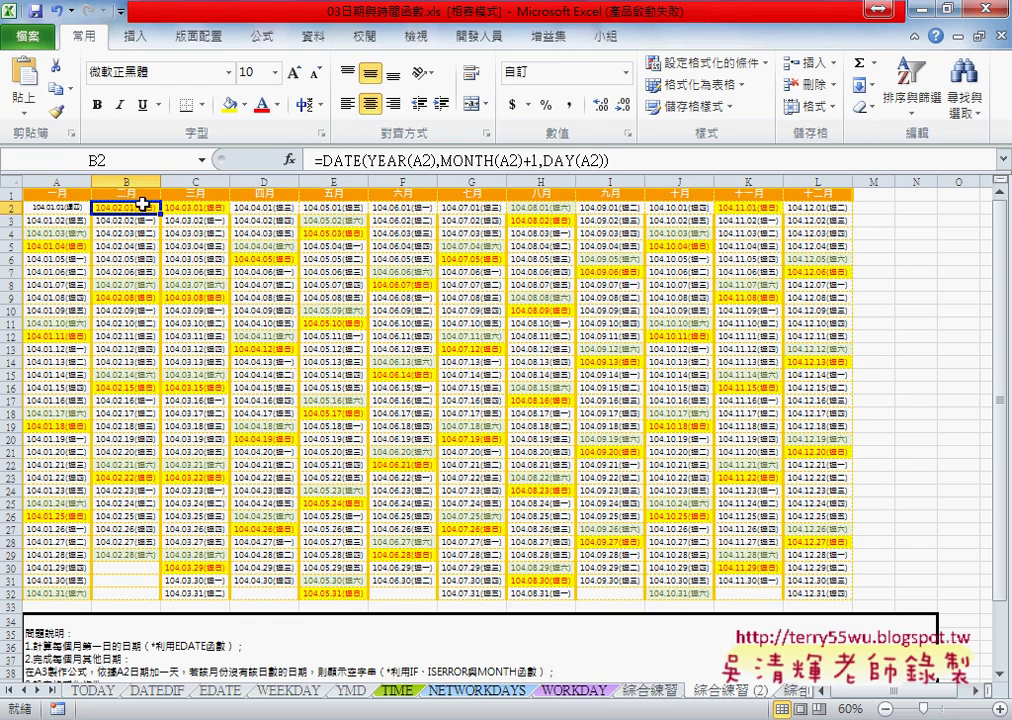
Step: Set the font colour to Automatic and the fill to No Fill, then undo the last change
click(279, 105)
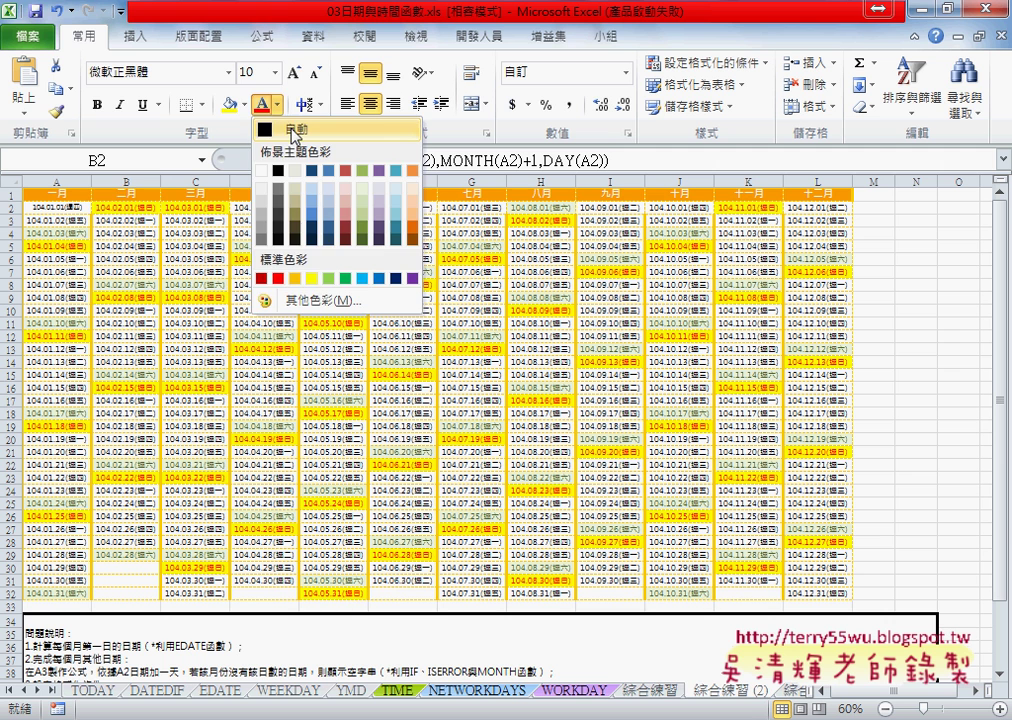
click(285, 128)
click(244, 104)
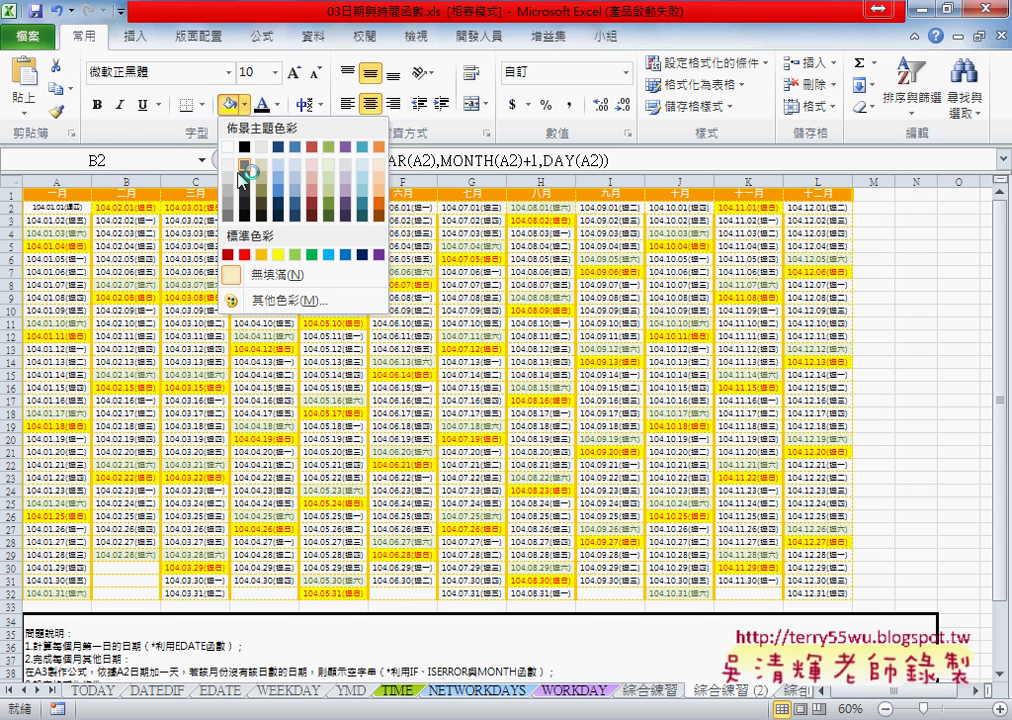
click(271, 275)
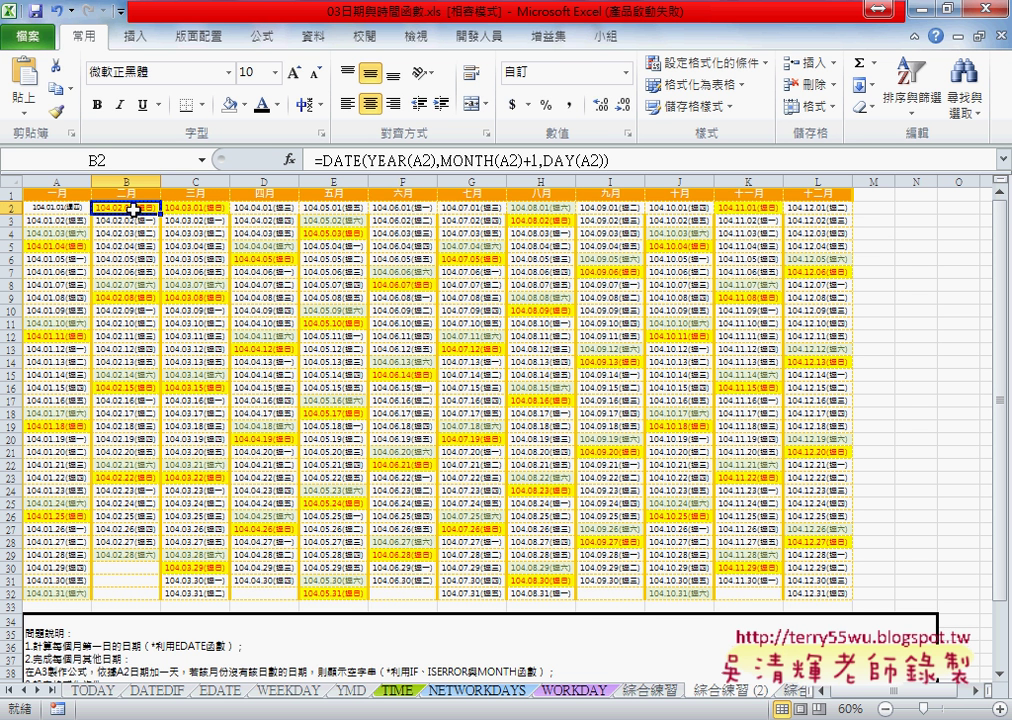
key(ctrl+z)
Step: Clear all conditional formatting rules from the entire sheet
click(707, 70)
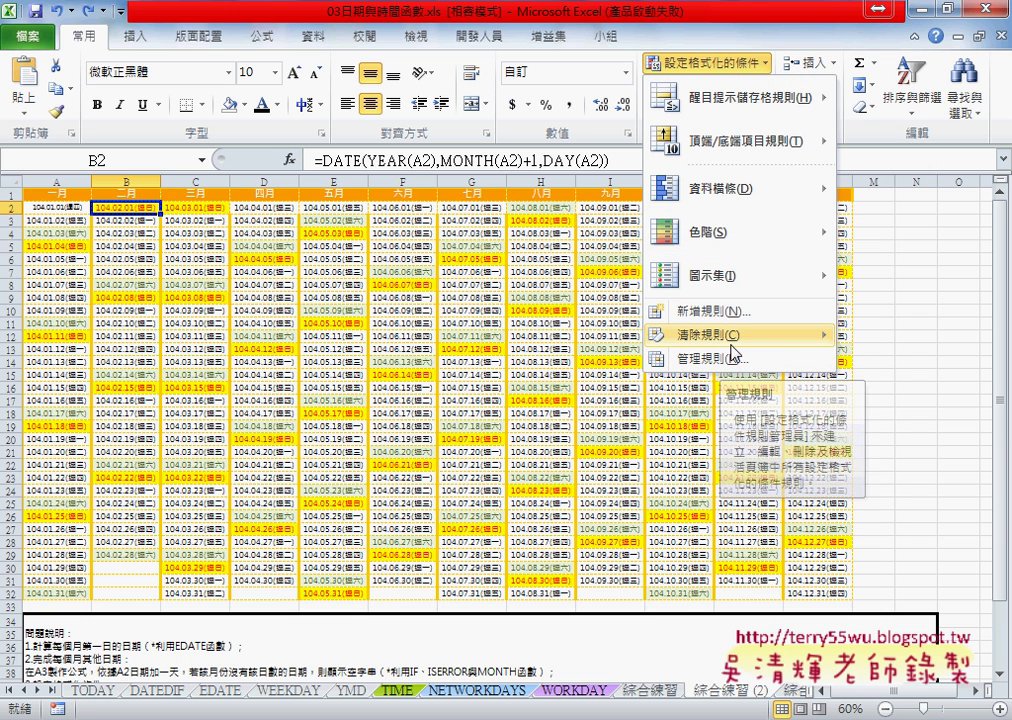
mouse_move(705, 335)
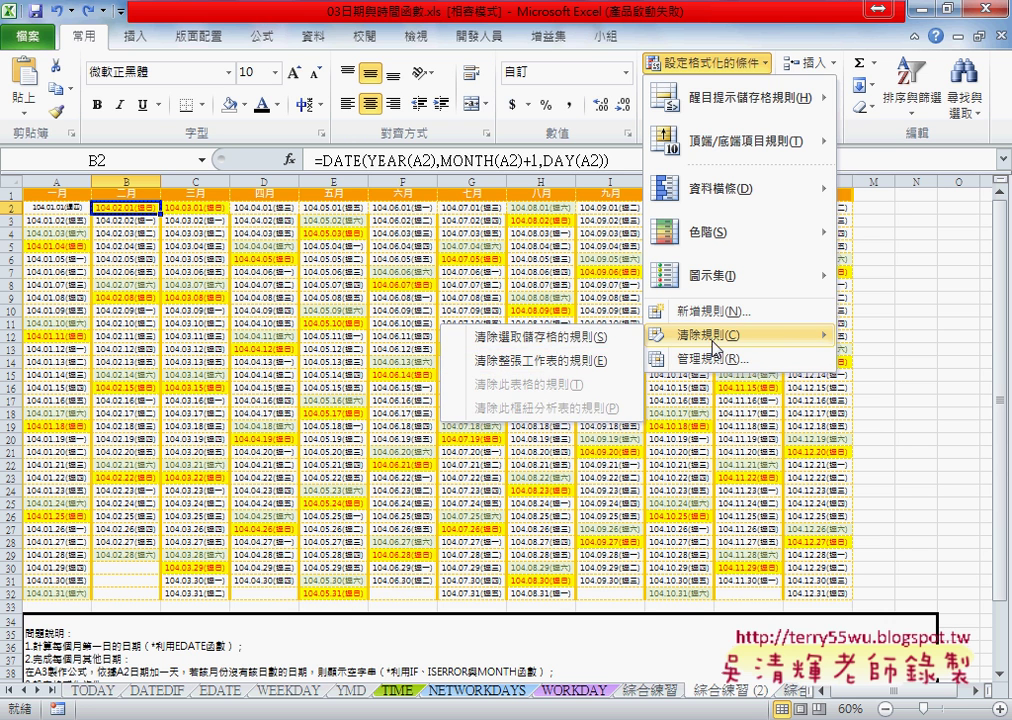
click(587, 362)
click(587, 372)
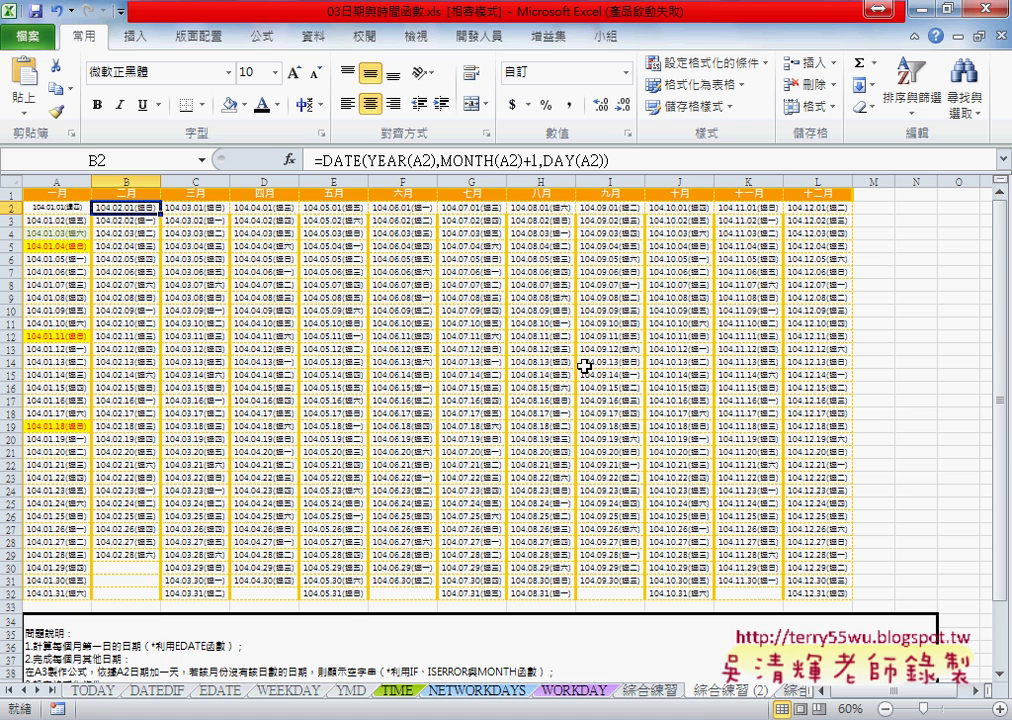
Step: On the 綜合練習 (VBA) sheet, run the 格式化日期 and 還原格式 buttons twice, ending uncoloured
click(784, 690)
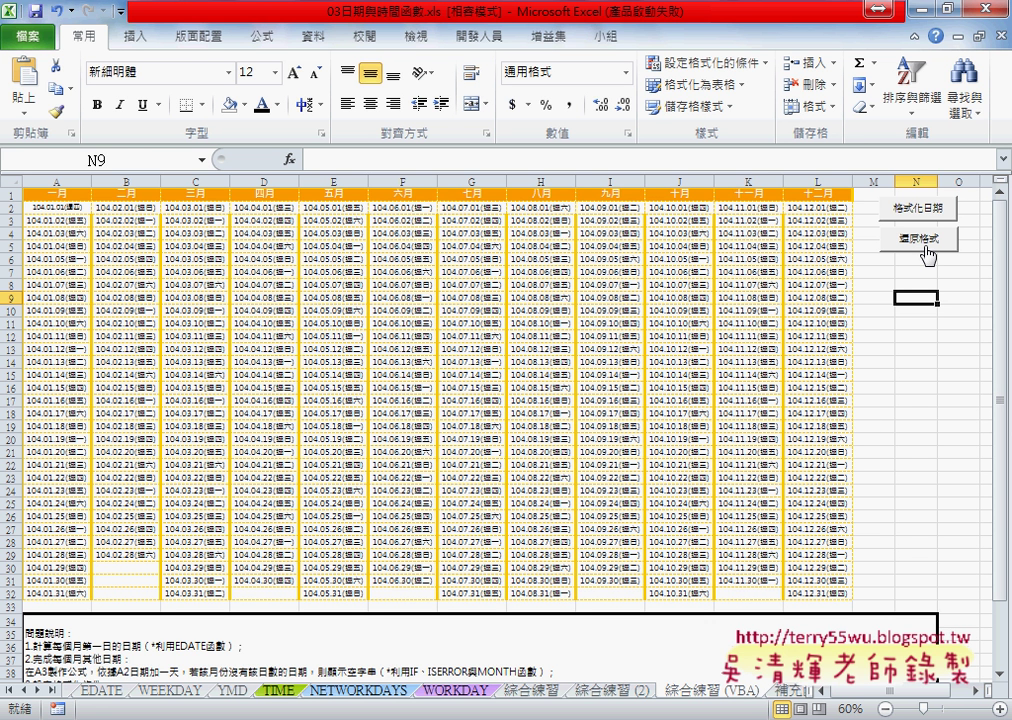
click(934, 210)
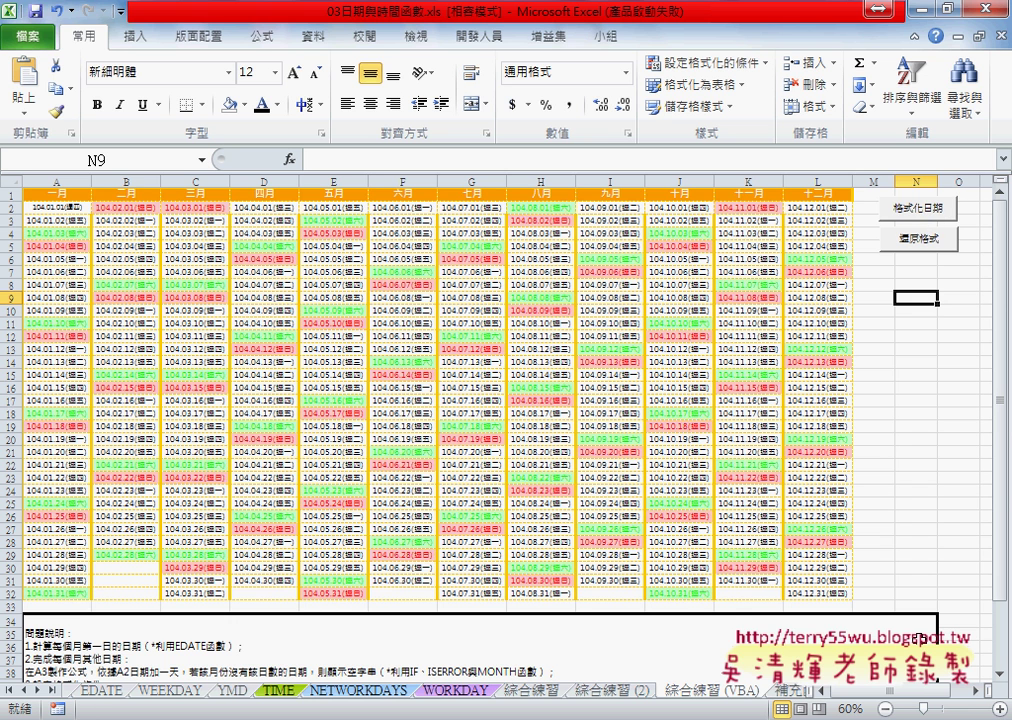
click(920, 244)
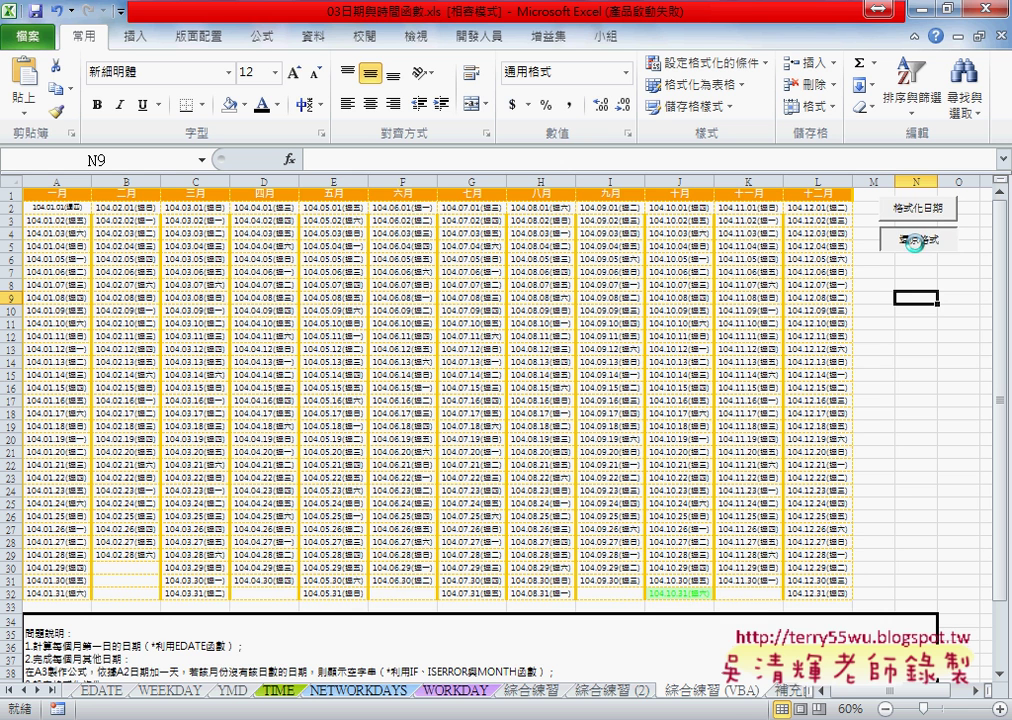
click(922, 212)
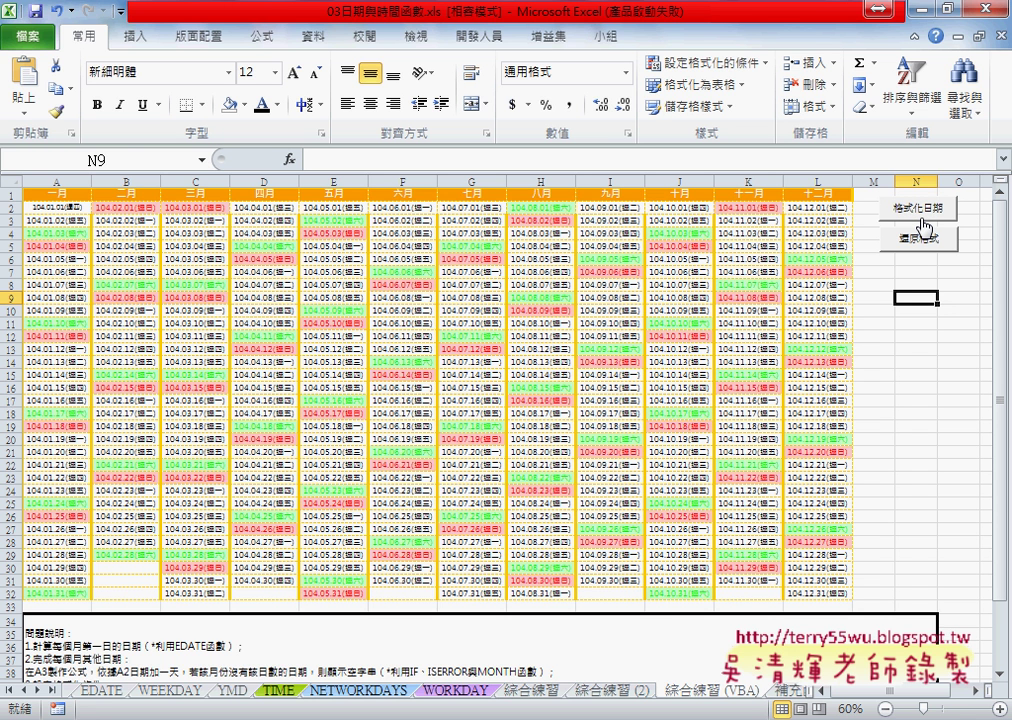
click(921, 234)
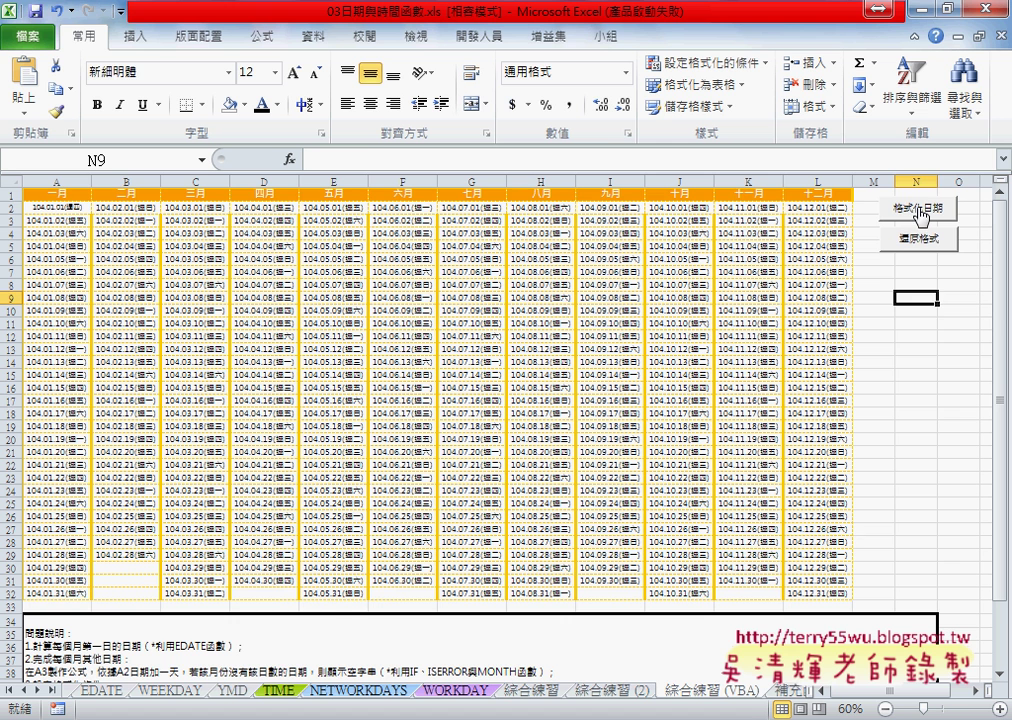
Step: Select cells A2 through D2 to inspect each month's first-date DATE formula
click(72, 207)
click(125, 207)
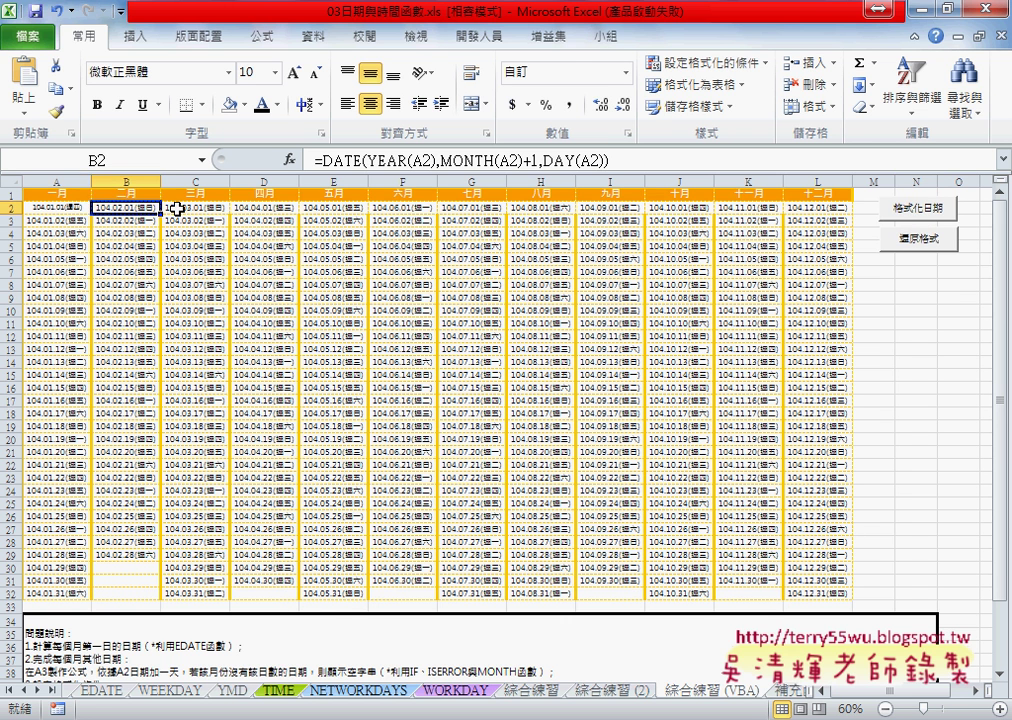
click(195, 207)
click(236, 207)
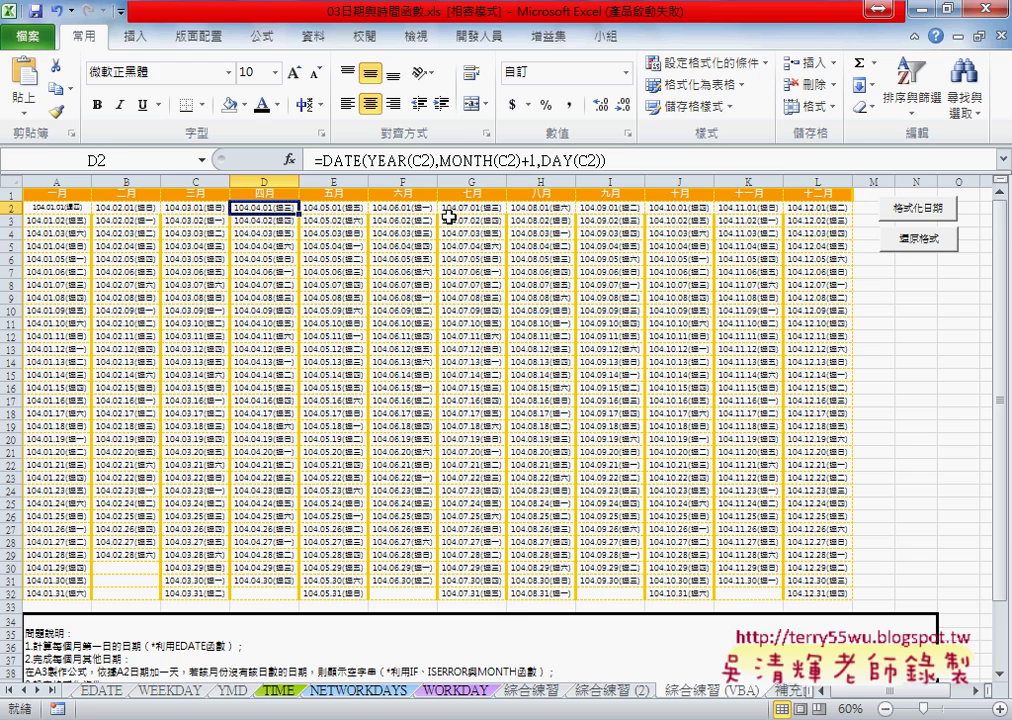
Step: Open the 格式化日期 button's macro code in the VBA editor through Assign Macro > Edit
right_click(905, 208)
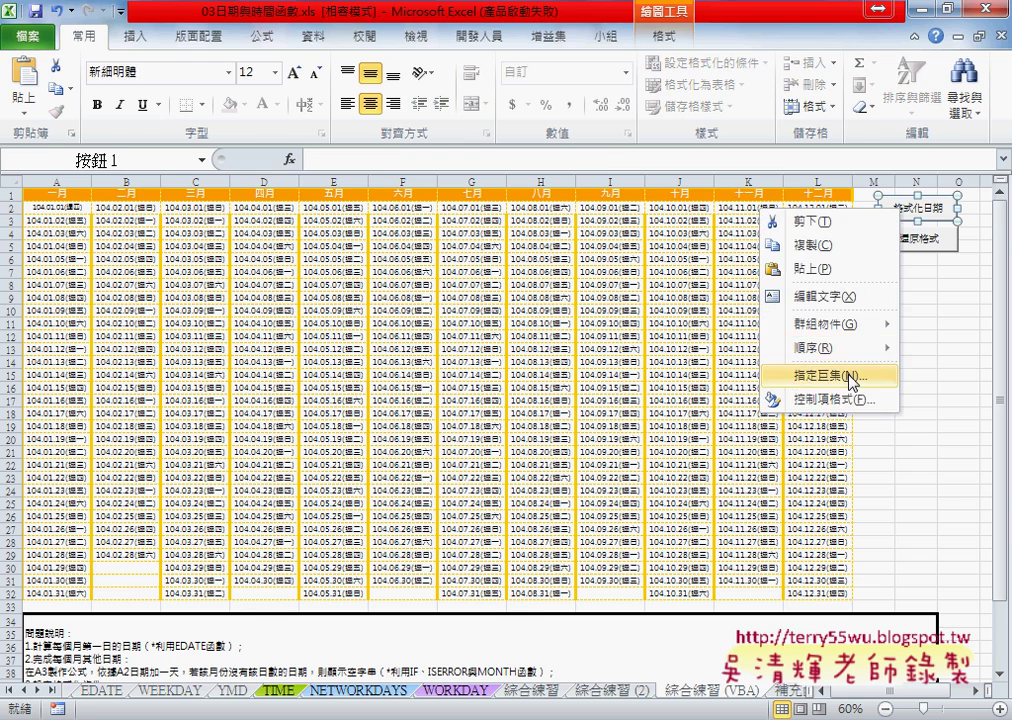
click(851, 382)
click(968, 260)
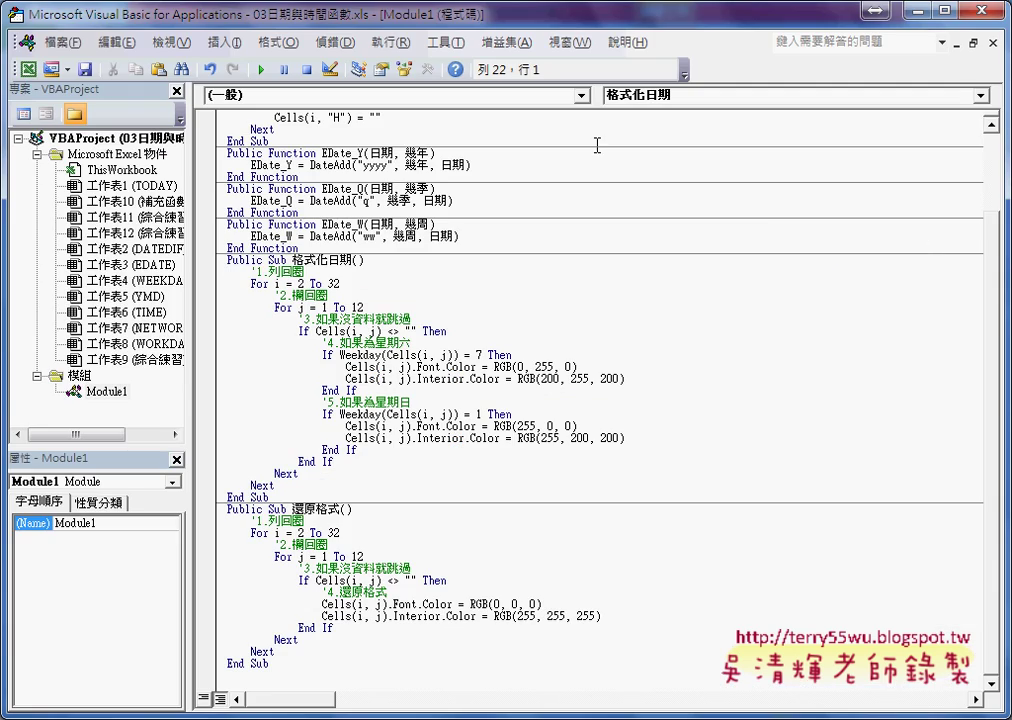
drag(340, 14, 450, 16)
Step: Highlight the macro name, the i and j loop variables, and the skip-empty-cells condition
drag(401, 260, 461, 260)
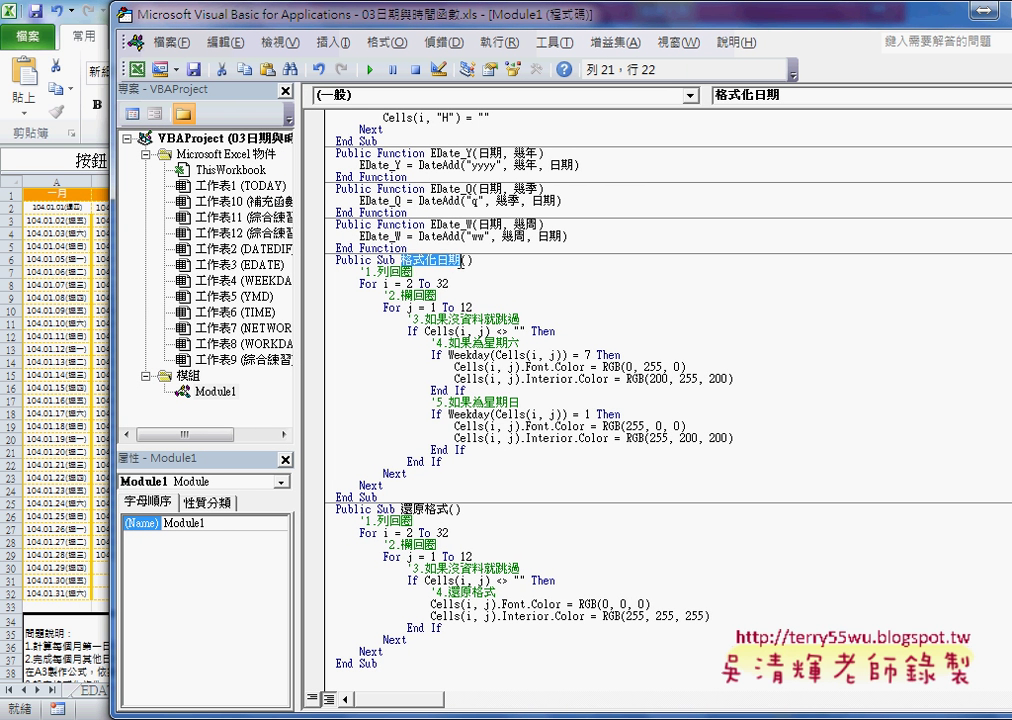
drag(364, 284, 371, 284)
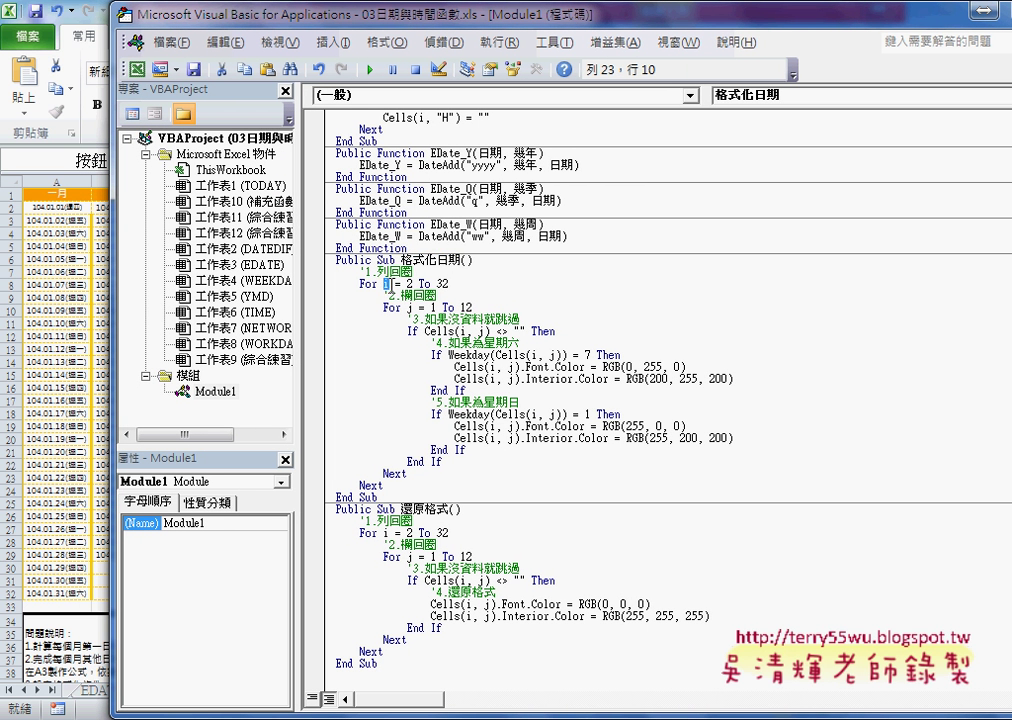
key(Down)
key(Down)
key(Right)
key(Right)
key(Right)
key(shift+Right)
click(367, 485)
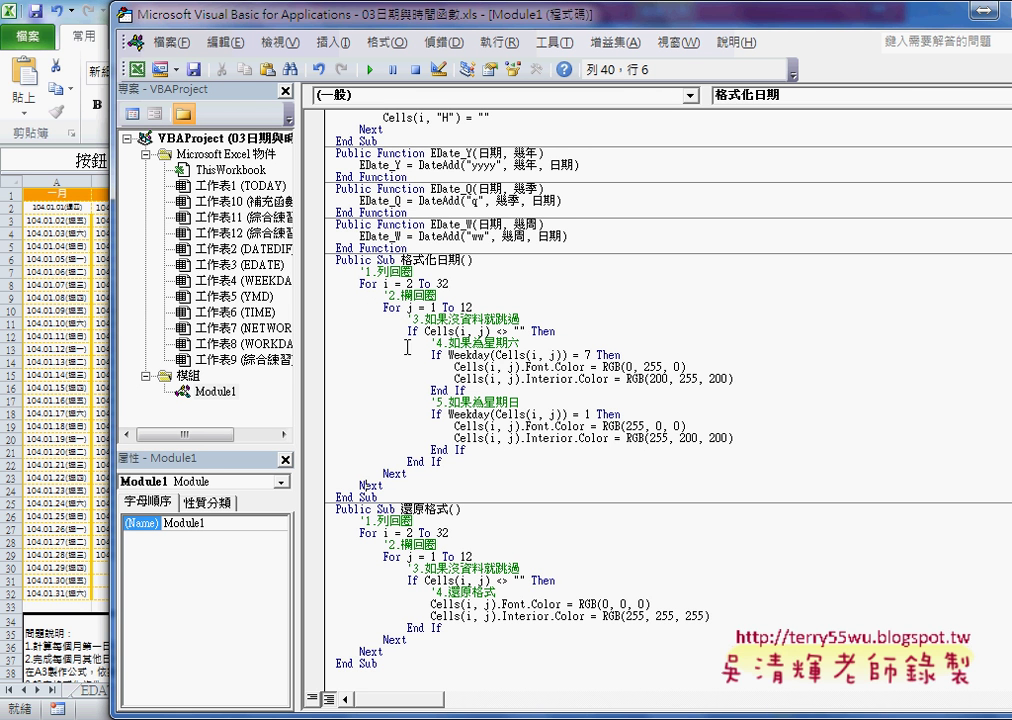
click(407, 307)
drag(413, 331, 550, 331)
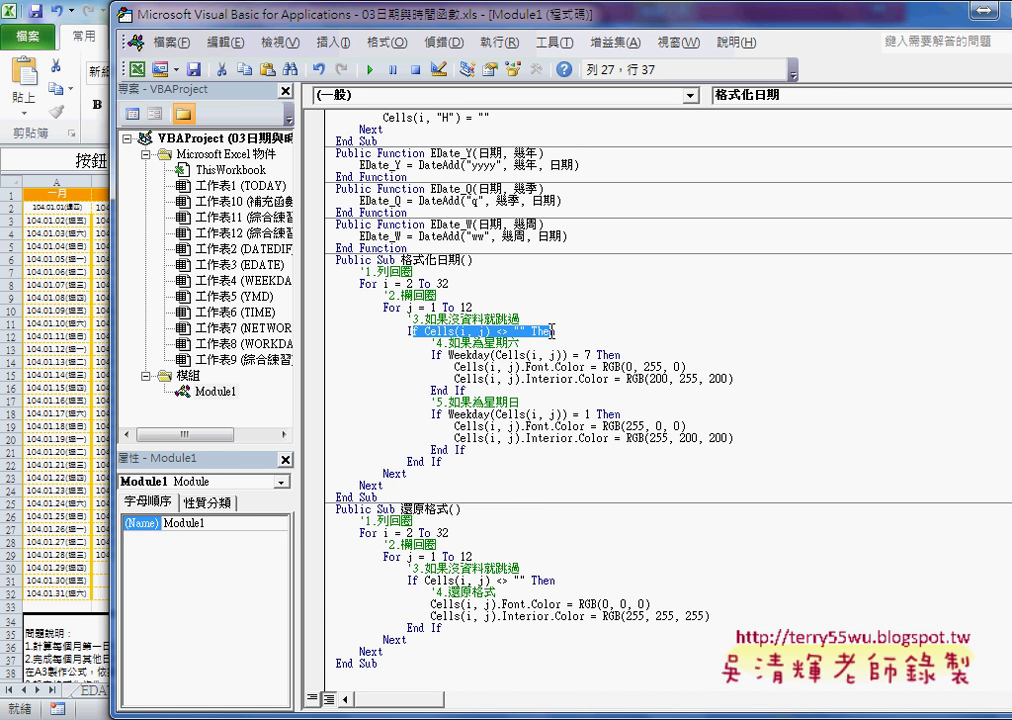
Step: Highlight the Saturday font and fill colour lines and the Sunday fill line, then return to Excel
drag(111, 520, 155, 566)
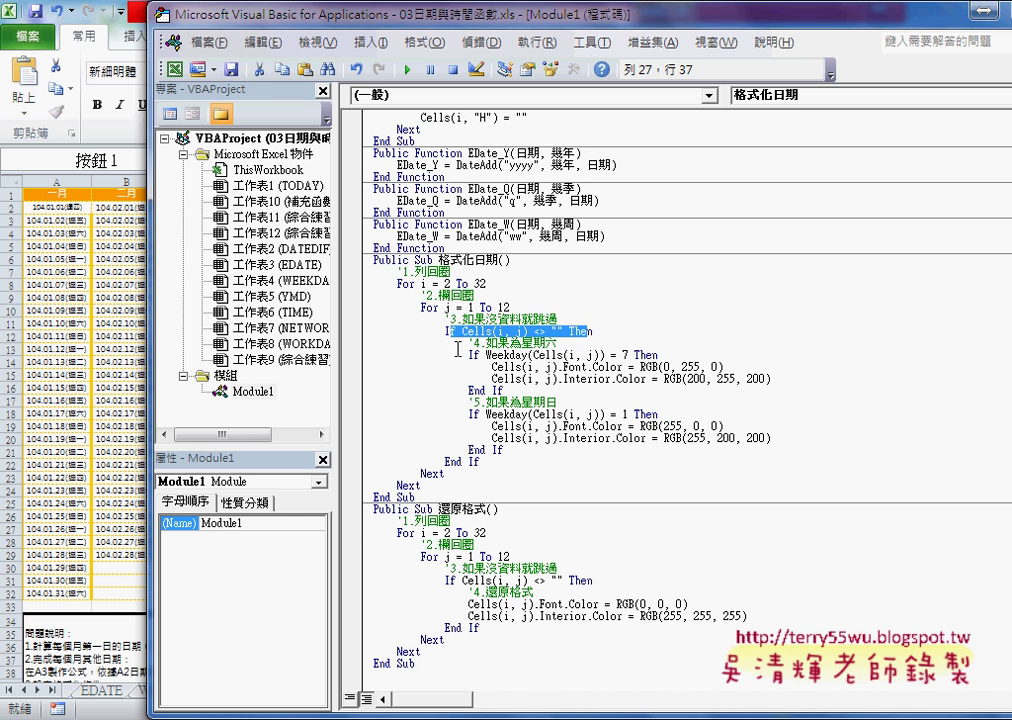
click(515, 350)
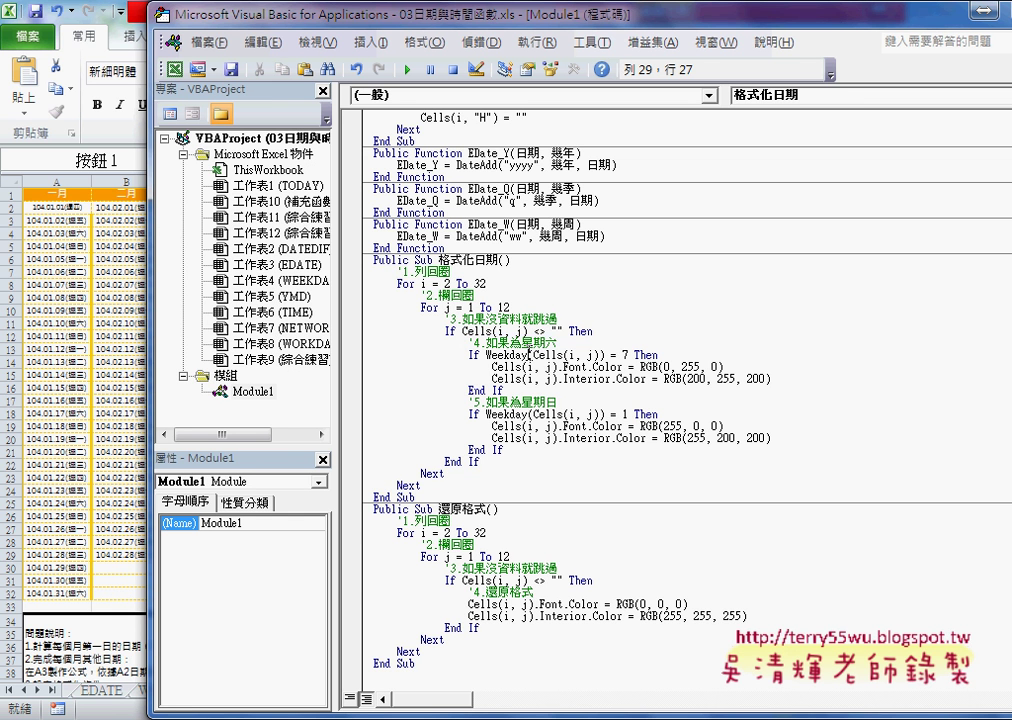
mouse_move(664, 355)
mouse_down()
mouse_move(470, 355)
mouse_move(724, 367)
mouse_up()
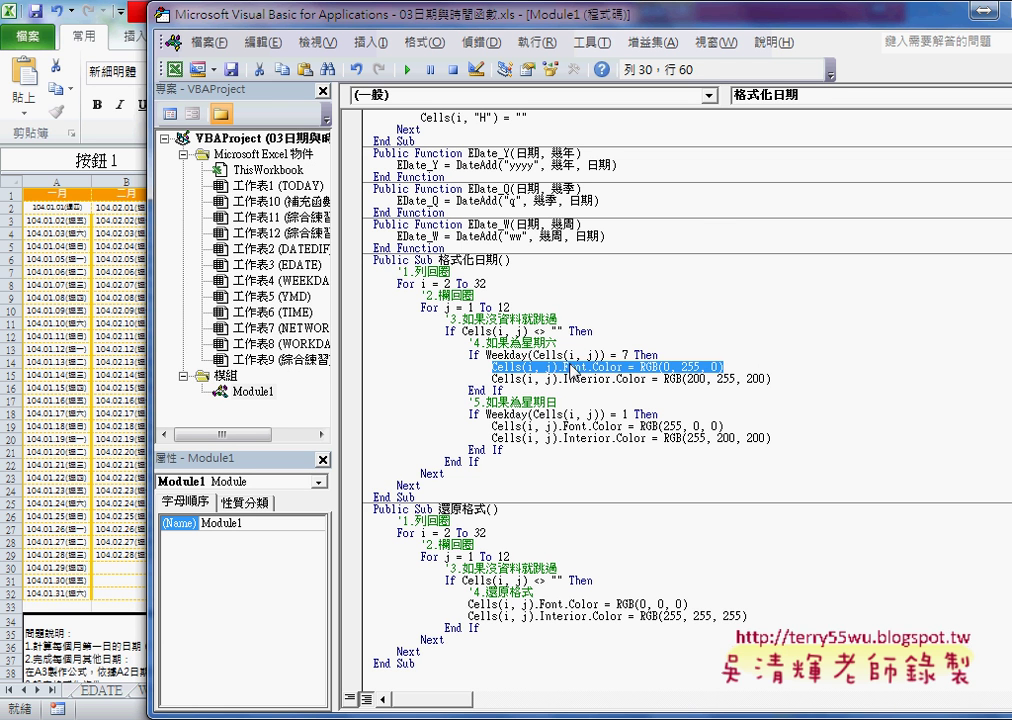
drag(492, 379, 789, 380)
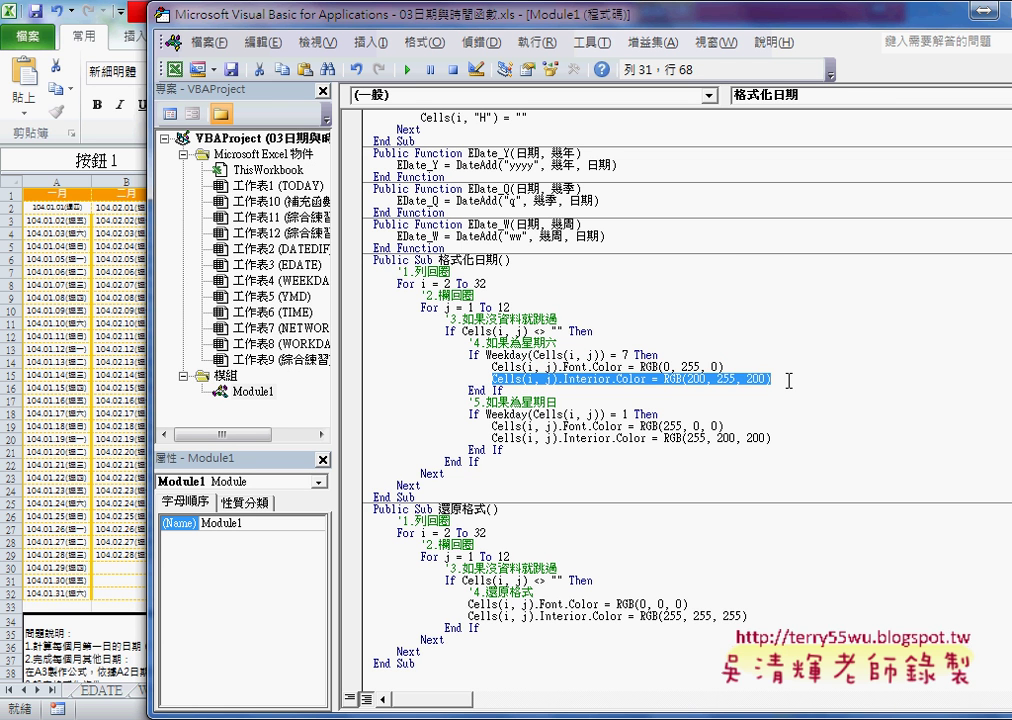
click(522, 426)
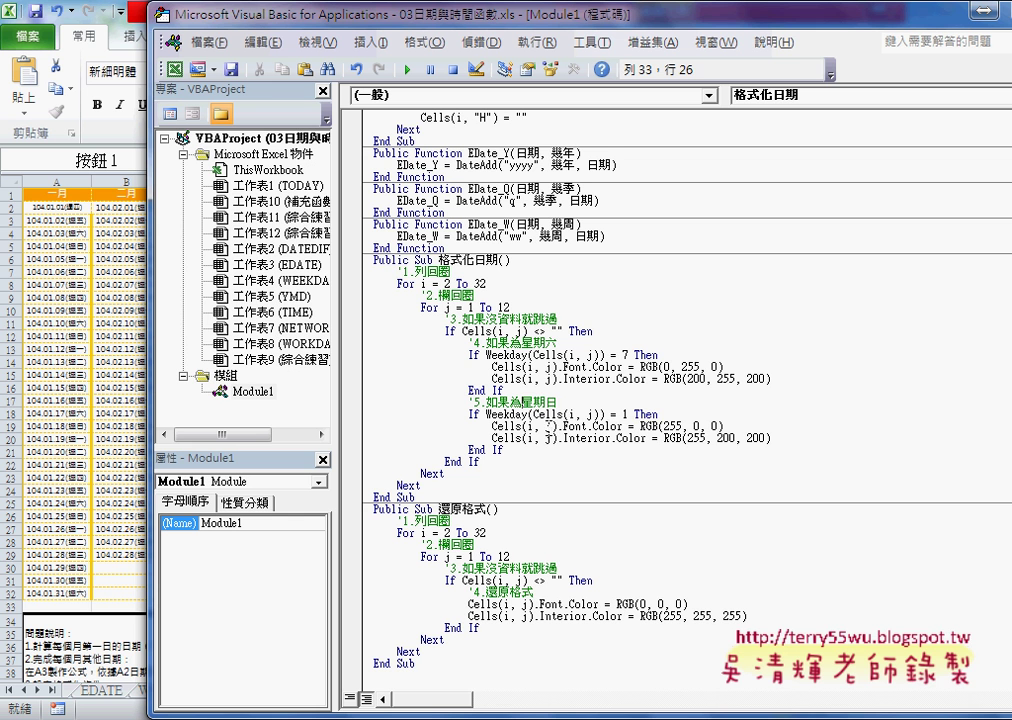
drag(546, 437, 740, 438)
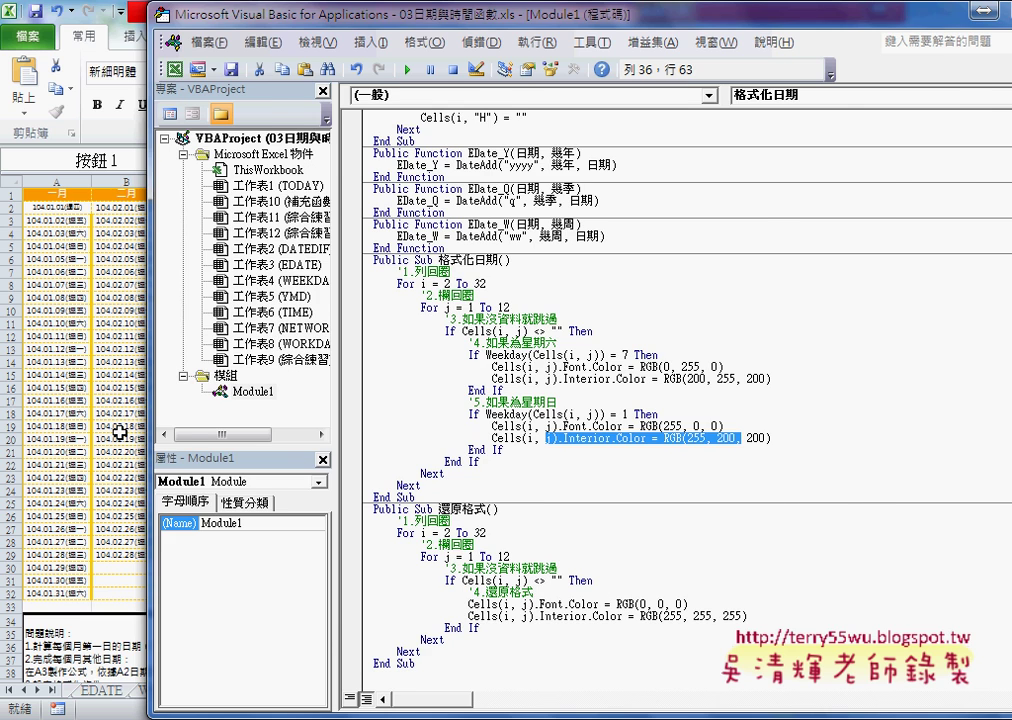
click(119, 432)
click(535, 690)
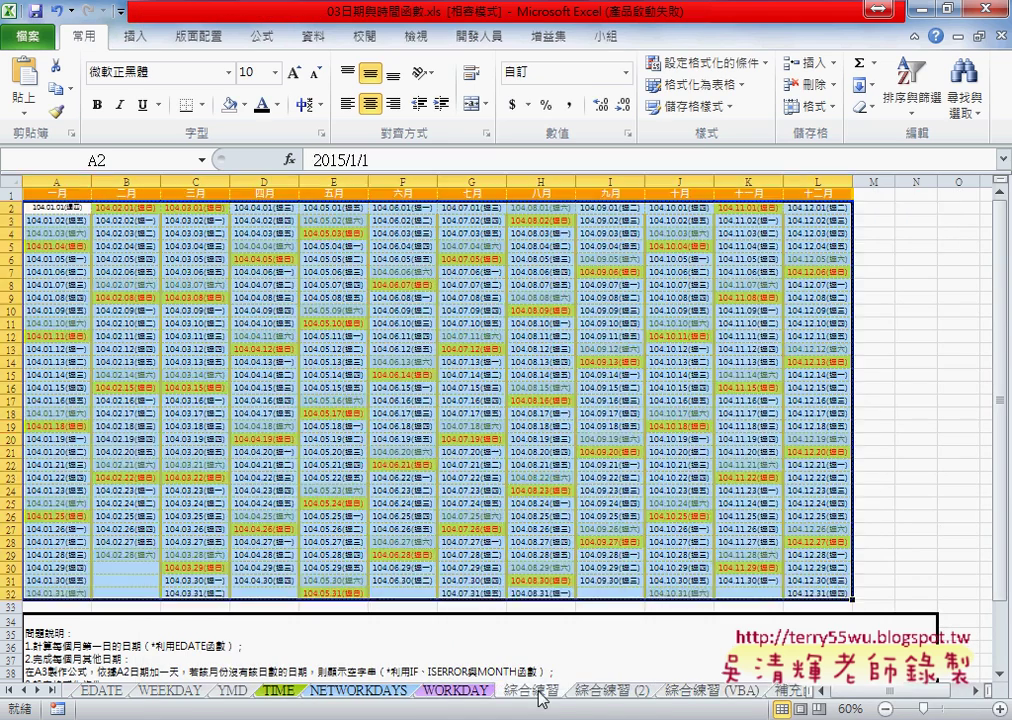